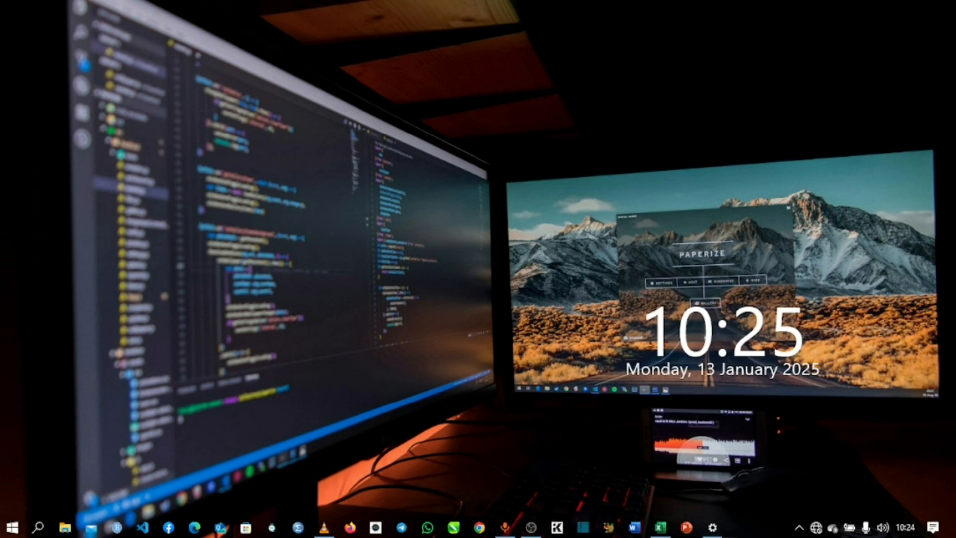
- Launch IBM SPSS Statistics from the taskbar icon
mouse_move(344, 529)
left_click(298, 529)
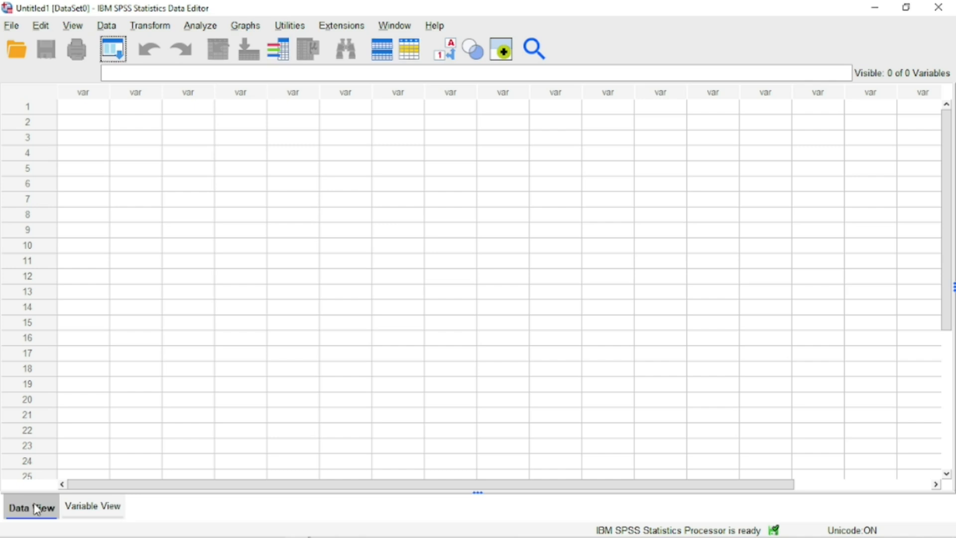
left_click(86, 511)
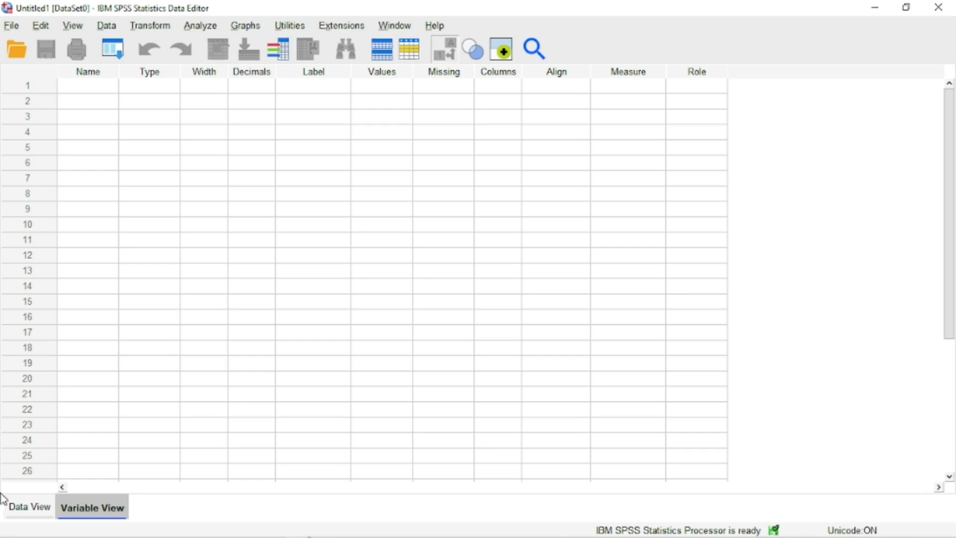
left_click(12, 505)
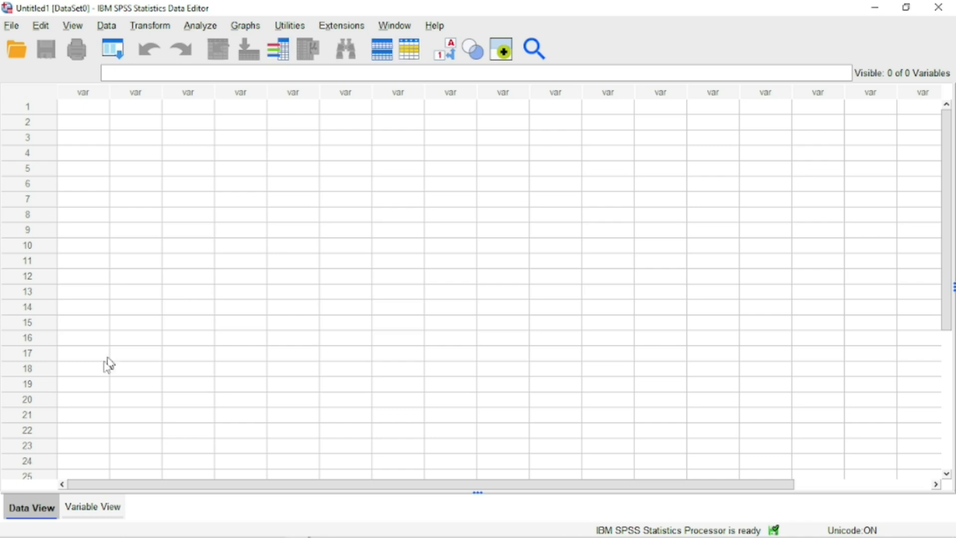
- Show the empty dataset in Variable View and select row 1's Name cell
left_click(87, 509)
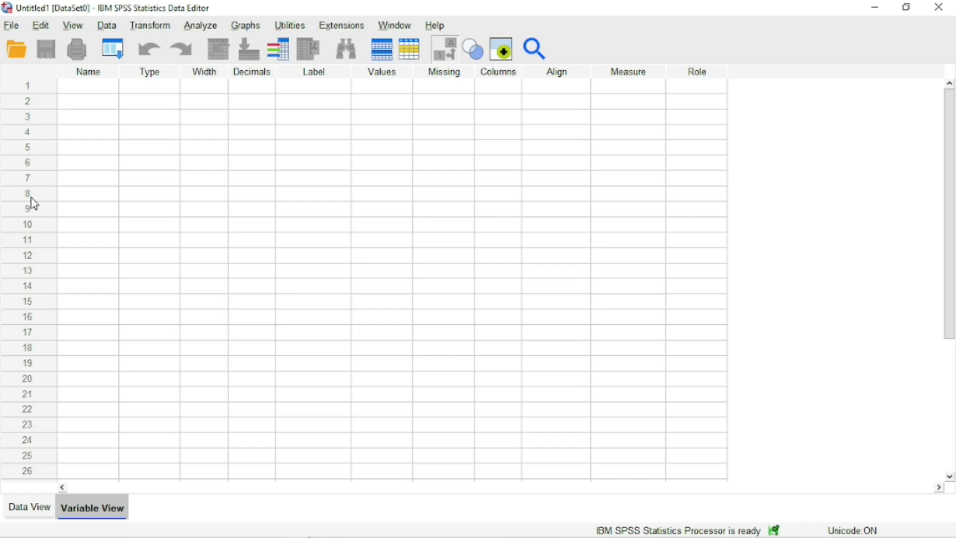
left_click(33, 507)
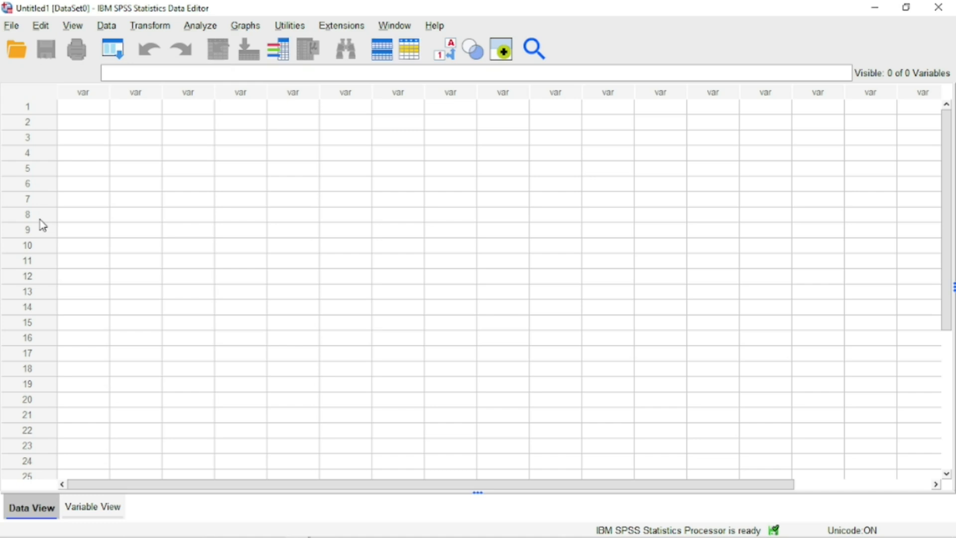
left_click(93, 506)
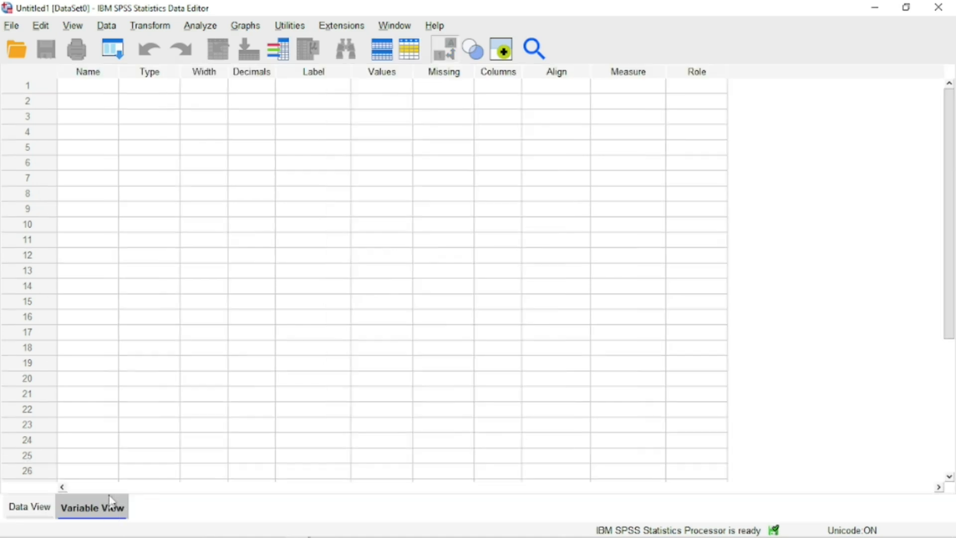
left_click(98, 87)
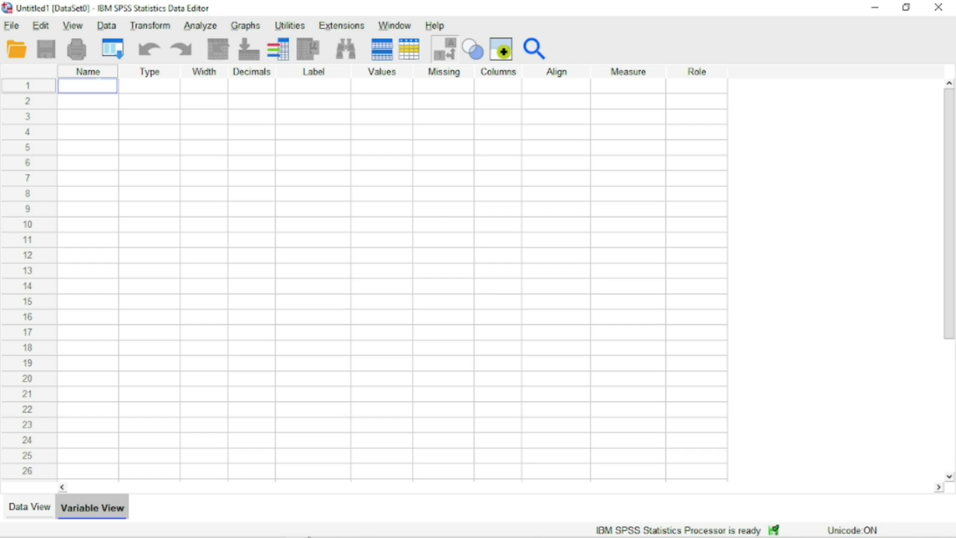
type("Full Name")
key("Return")
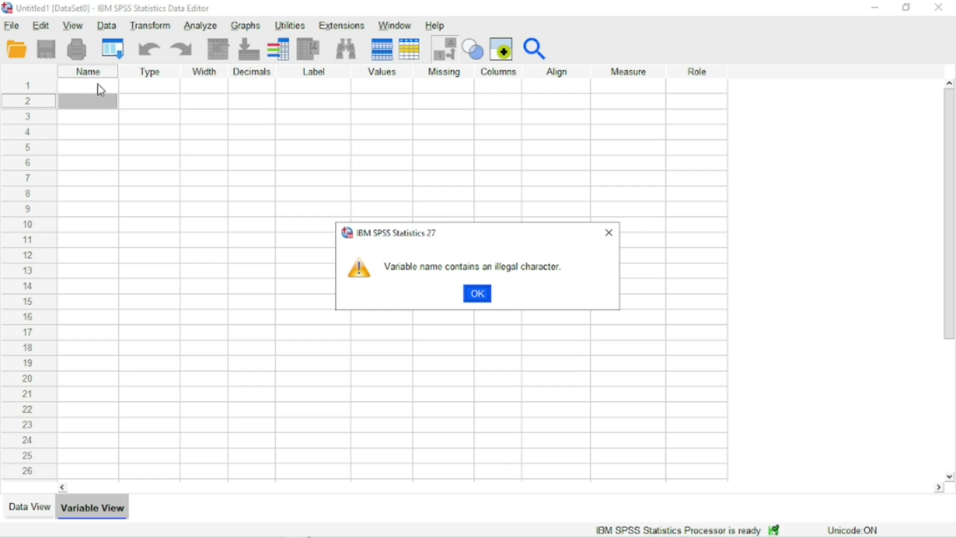
left_click(477, 294)
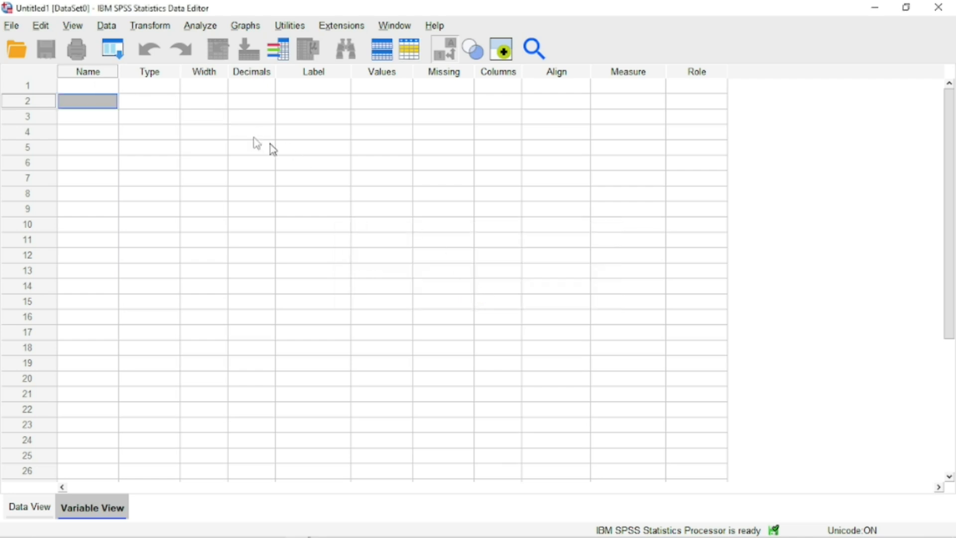
left_click(91, 86)
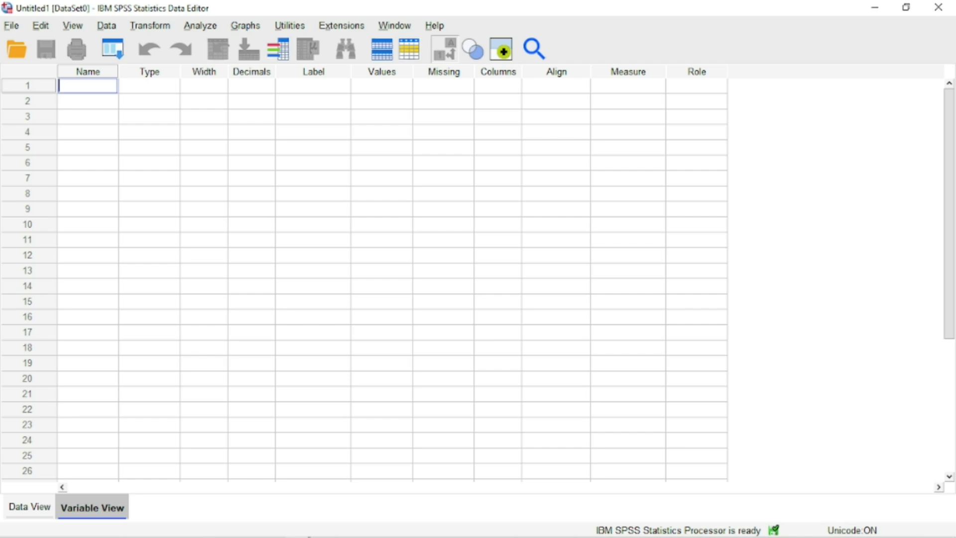
- Name the first variable Student_name, then rename it to studentName and reselect the name
type("Student_name")
key("Tab")
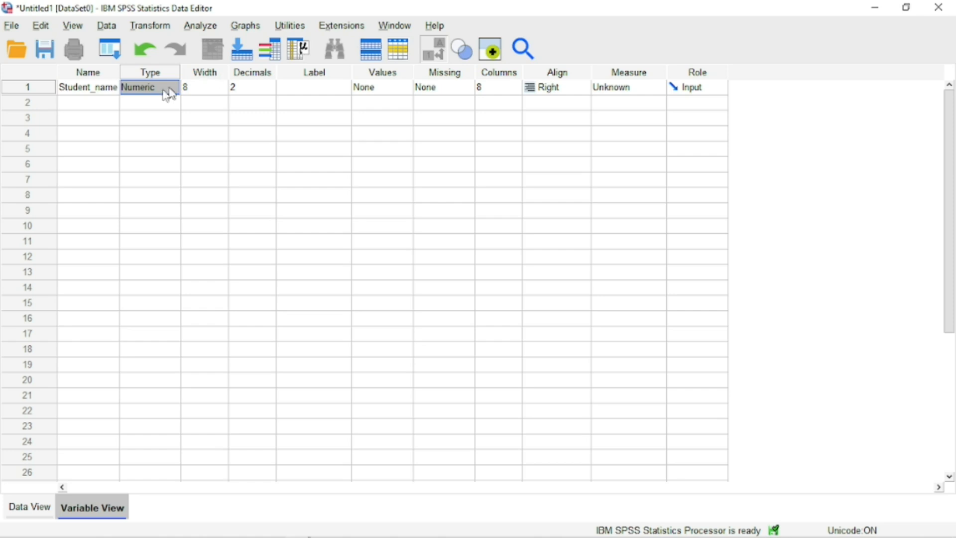
left_click(102, 90)
left_click(101, 87)
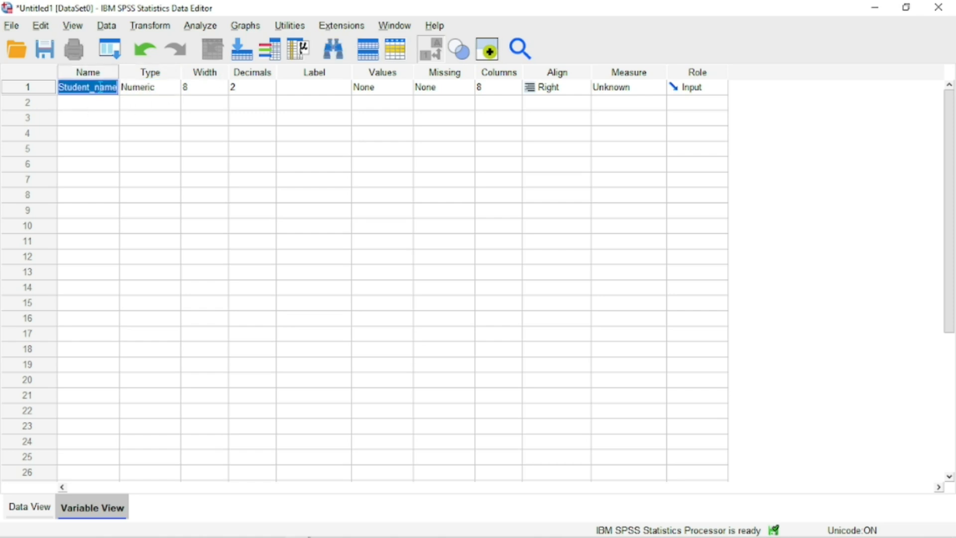
type("st")
type("uden")
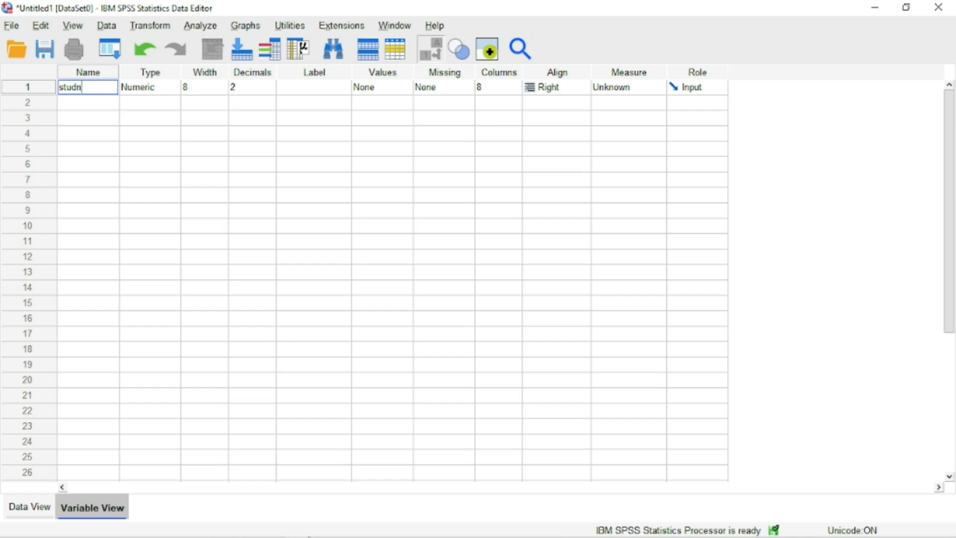
type("t")
type("Nm")
type("me")
key("Tab")
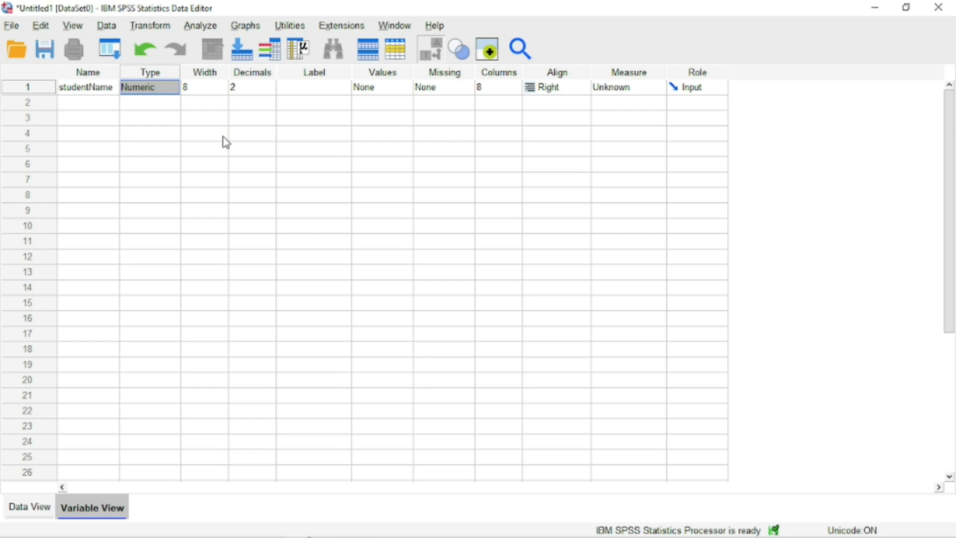
left_click(89, 89)
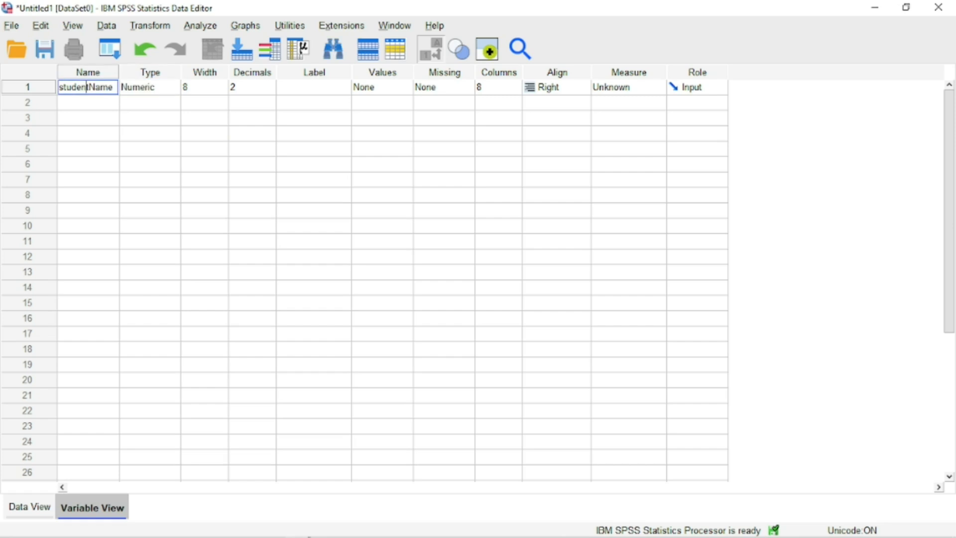
double_click(88, 87)
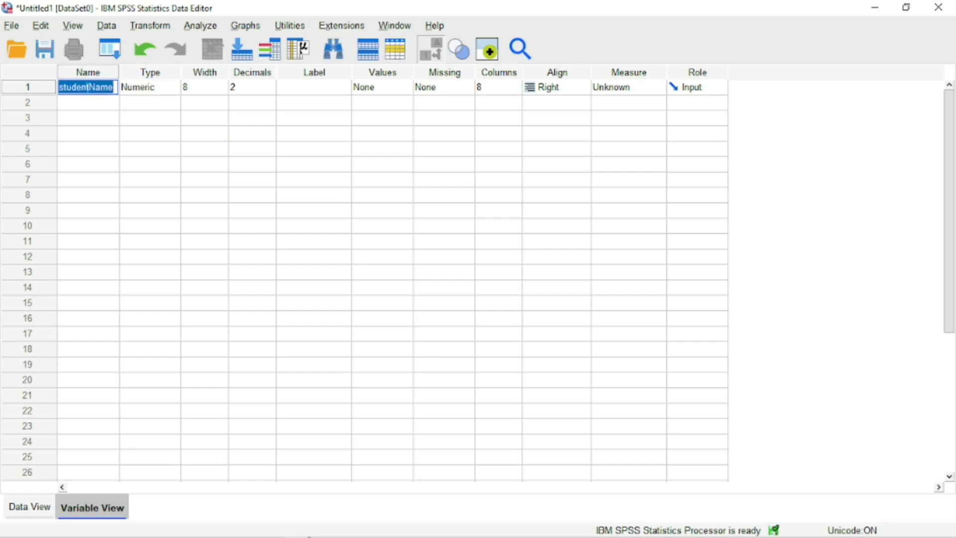
type("09hdgd")
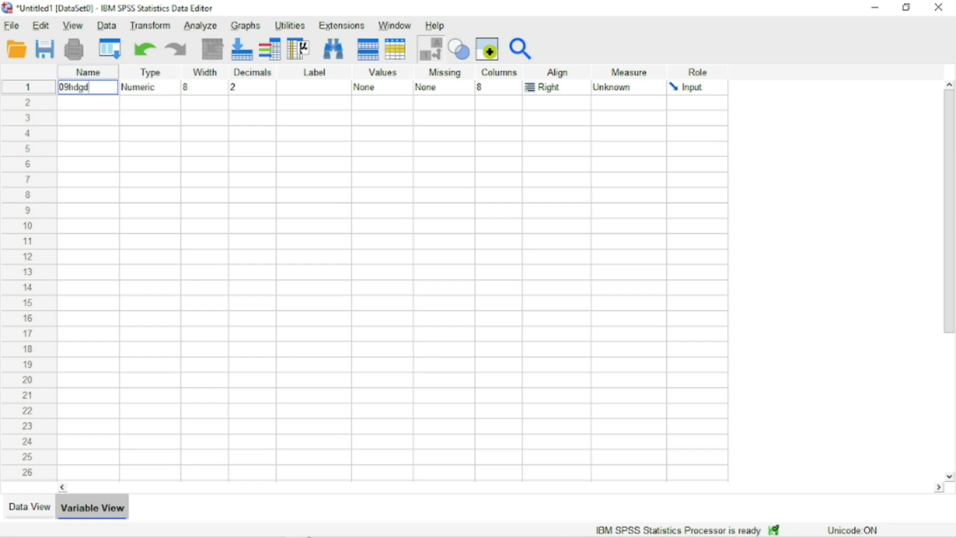
key("Return")
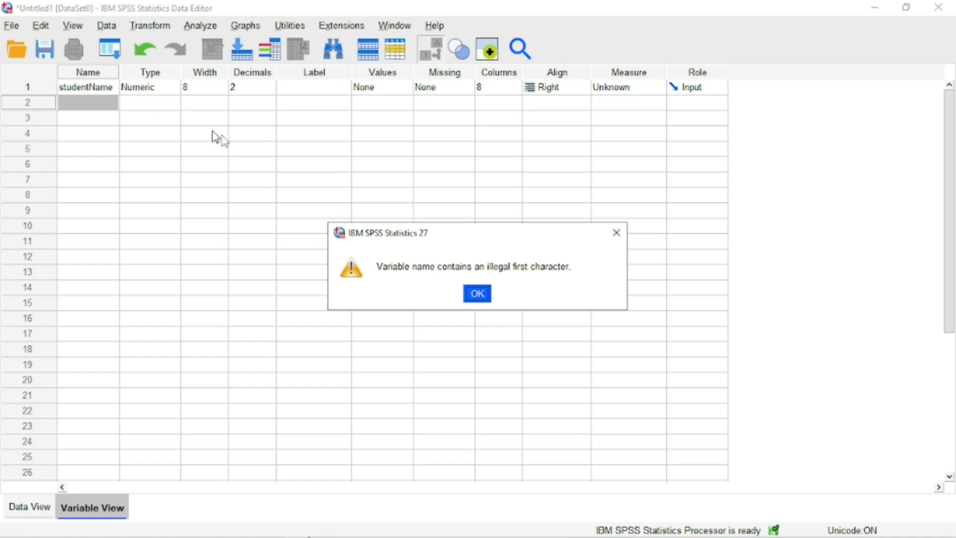
left_click(477, 293)
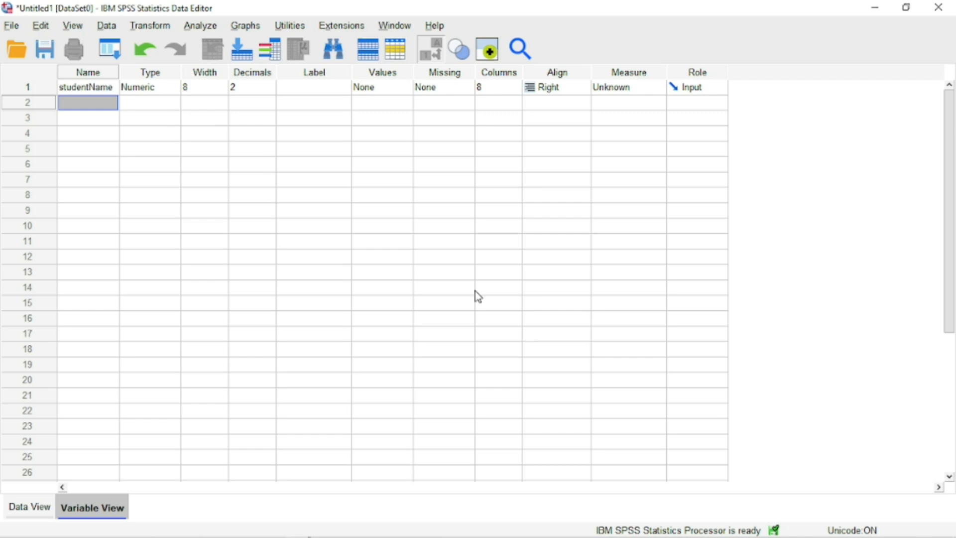
left_click(74, 89)
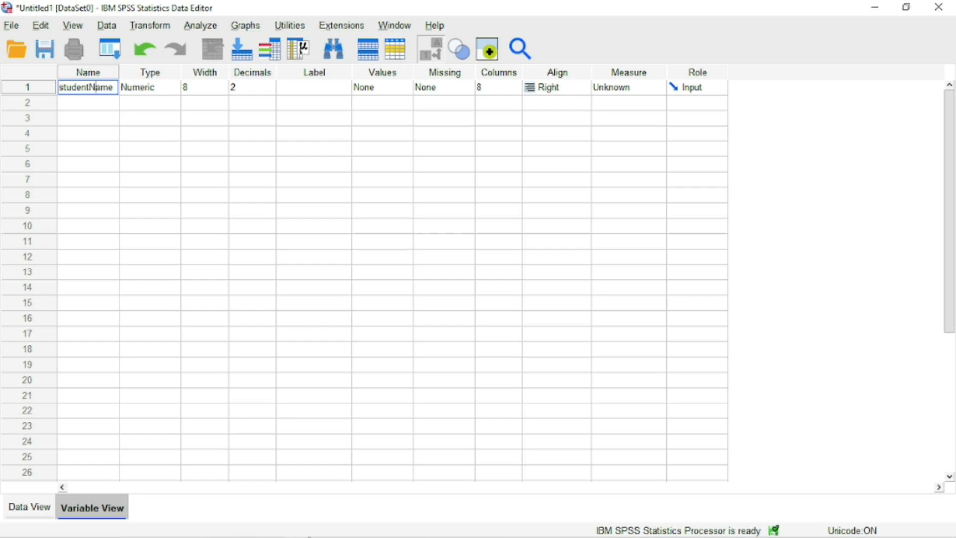
key("End")
key("shift+Home")
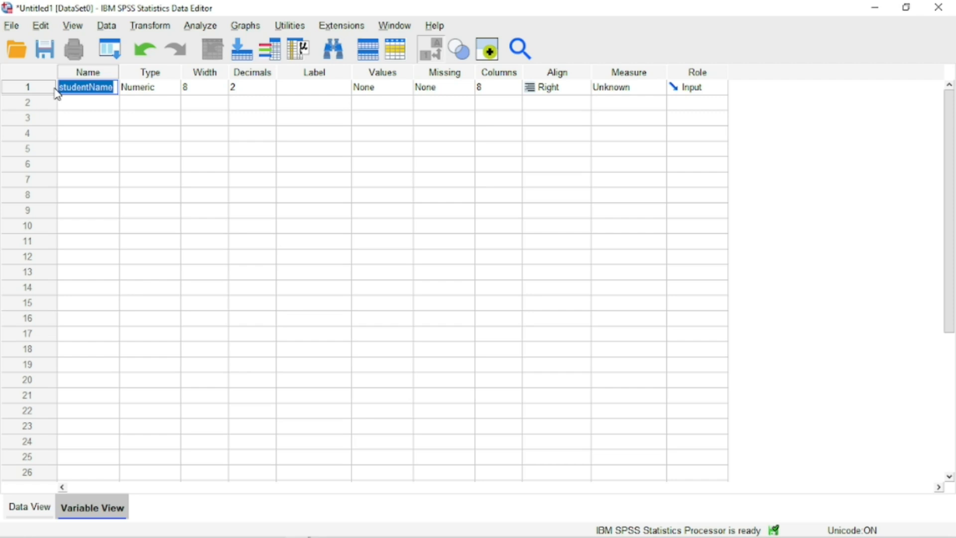
- Change studentName's variable type from Numeric to String
left_click(147, 92)
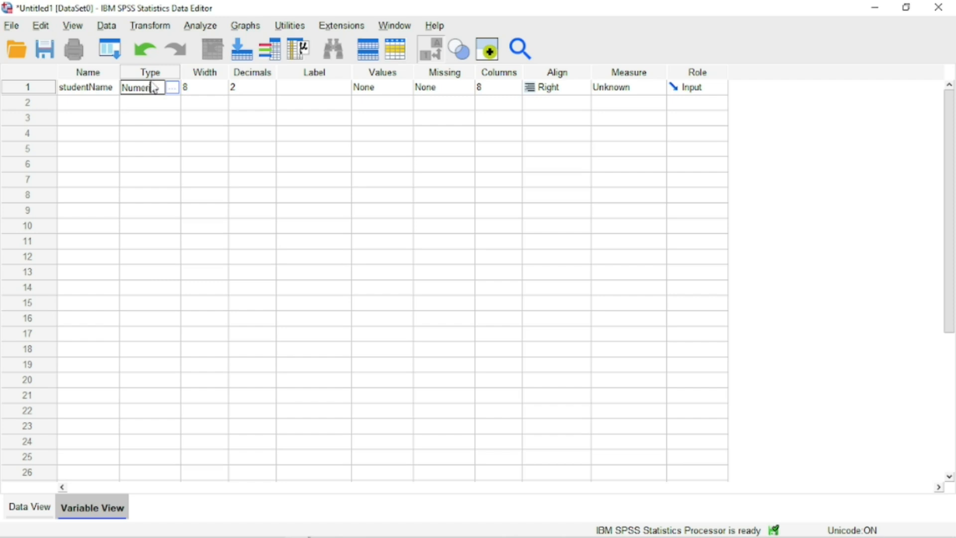
left_click(172, 89)
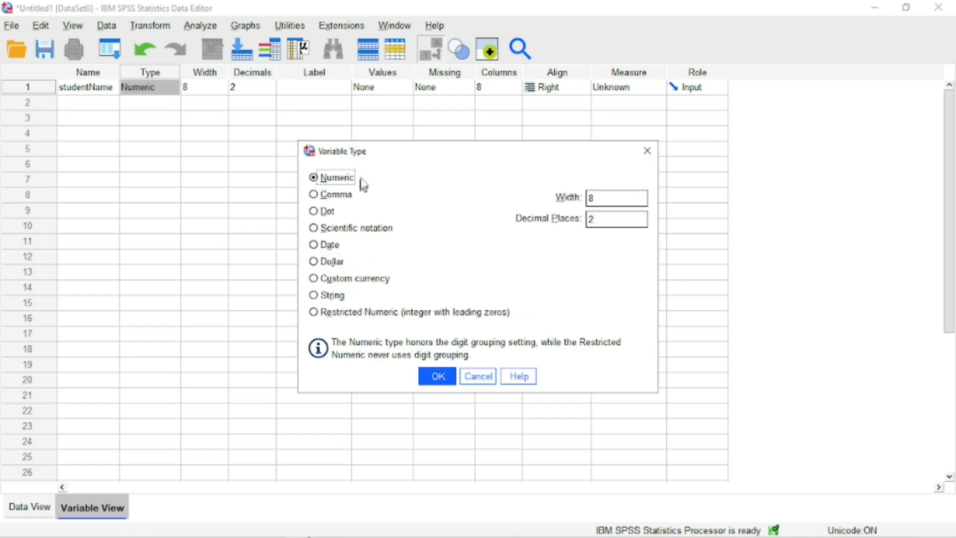
left_click(314, 295)
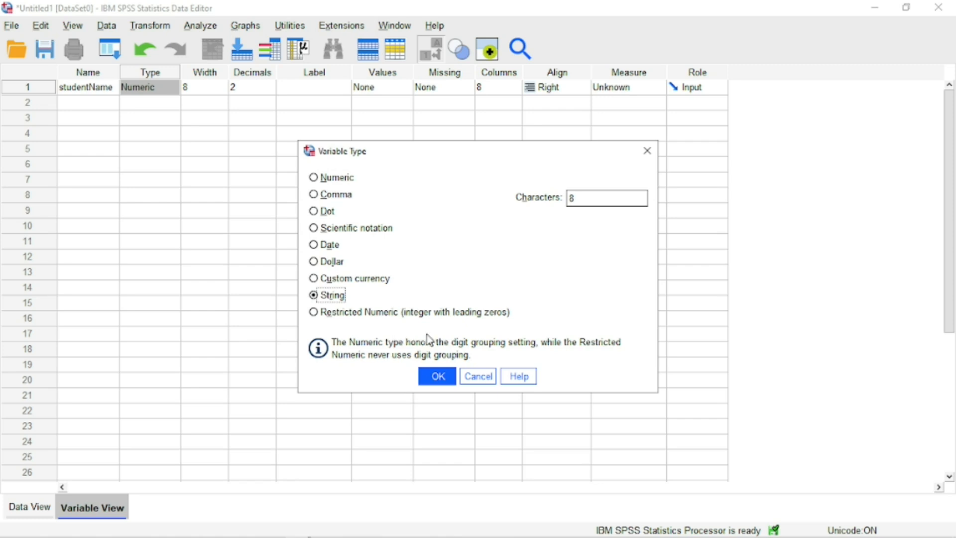
left_click(440, 381)
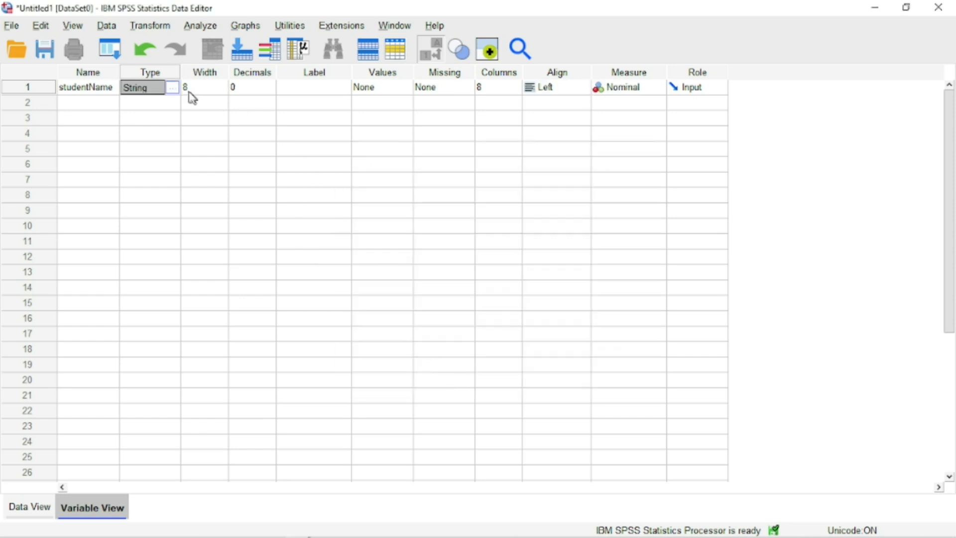
left_click(215, 88)
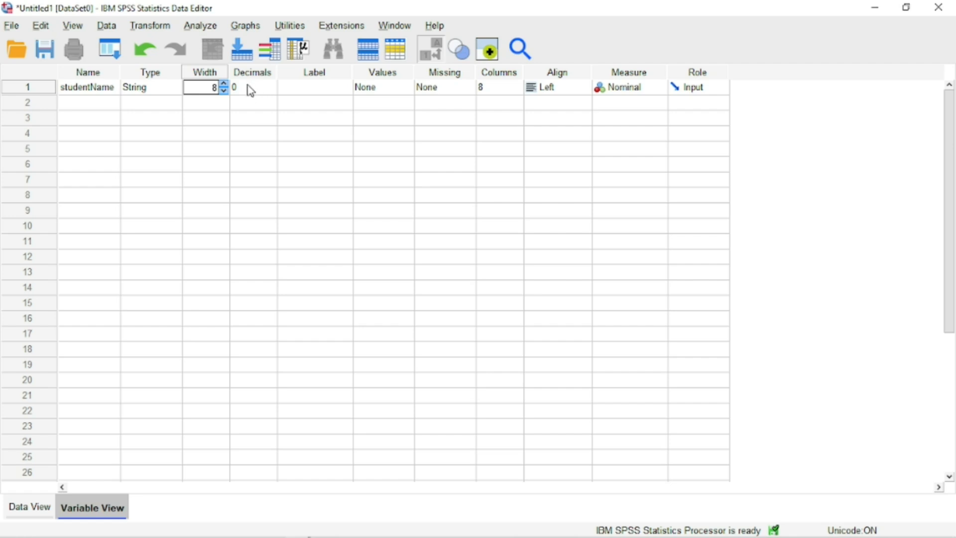
left_click(263, 92)
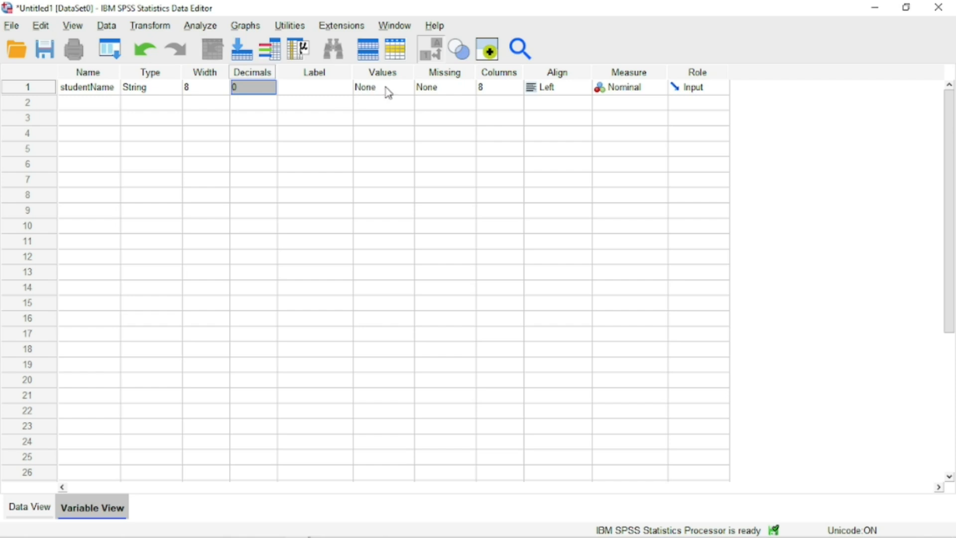
left_click(327, 87)
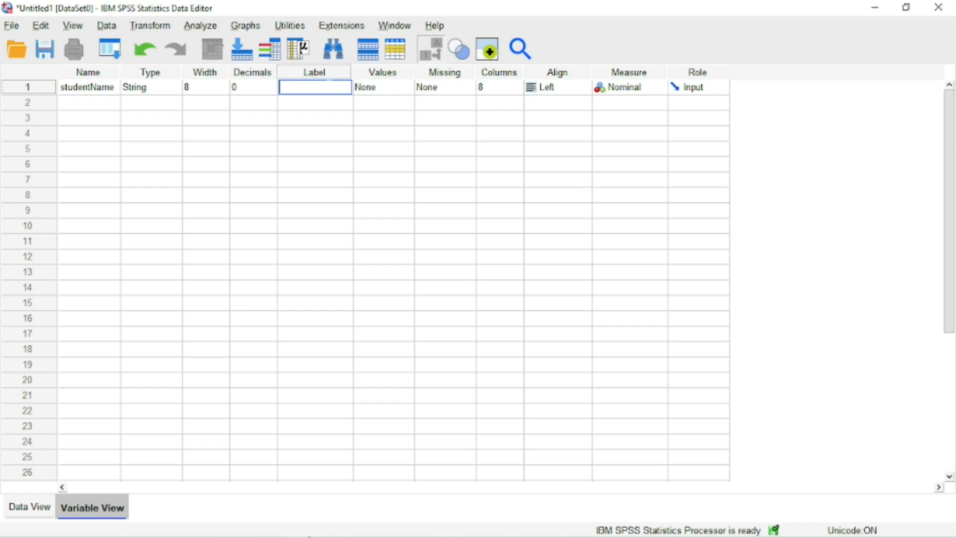
- Give studentName the label 'Student Name'
type("Student Name")
key("Tab")
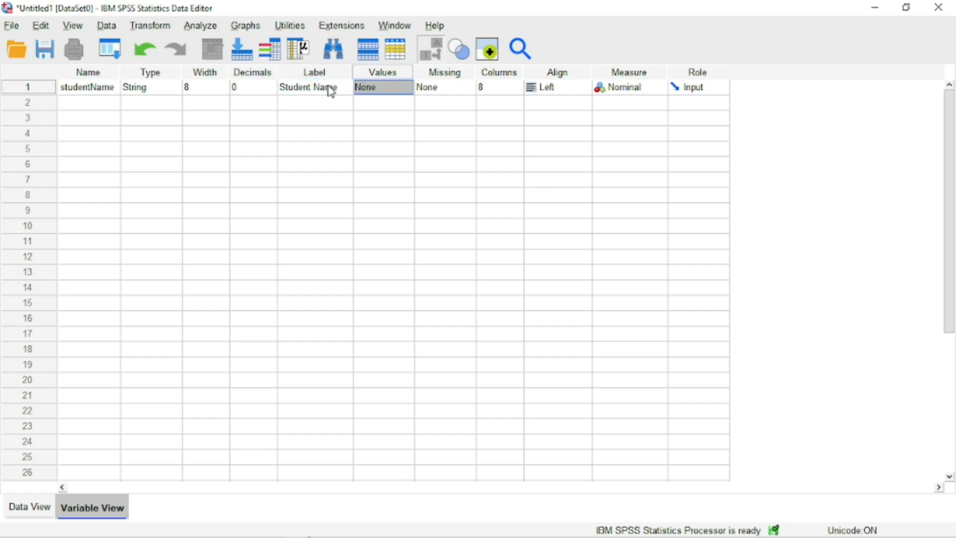
double_click(345, 87)
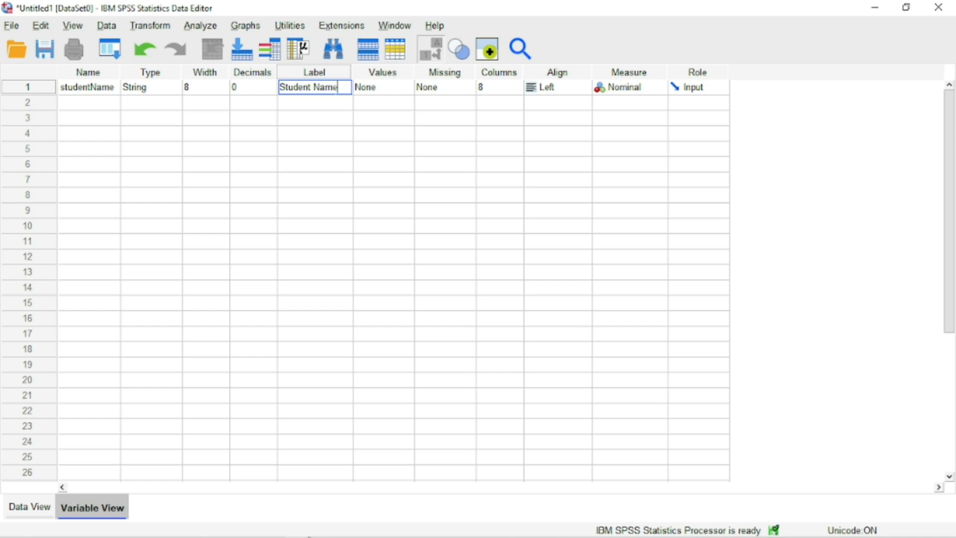
key("shift+Left")
key("shift+Left")
key("shift+Left")
key("shift+Left")
key("shift+Left")
key("shift+Left")
key("shift+Left")
key("shift+Left")
key("shift+Left")
key("shift+Left")
key("shift+Left")
key("shift+Left")
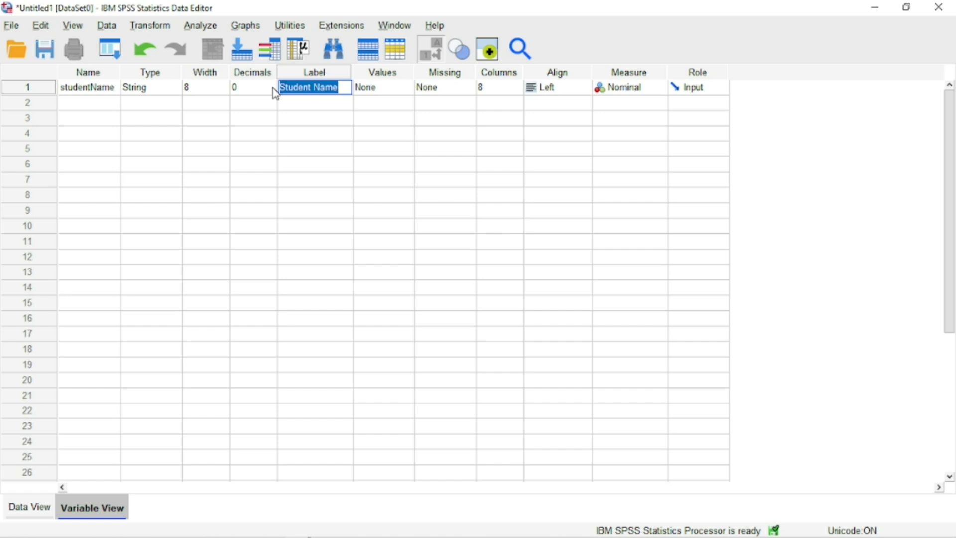
left_click(396, 90)
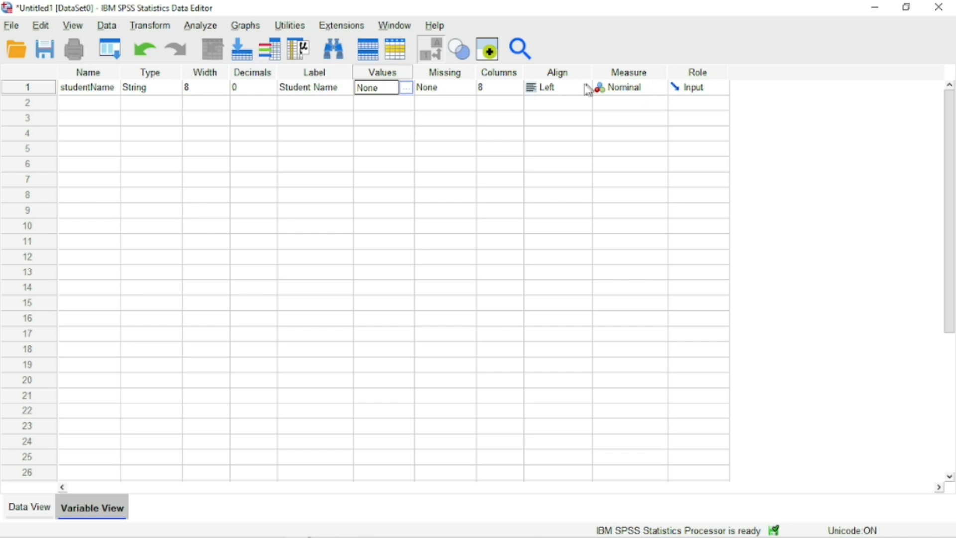
- Keep studentName's measurement level as Nominal
left_click(647, 88)
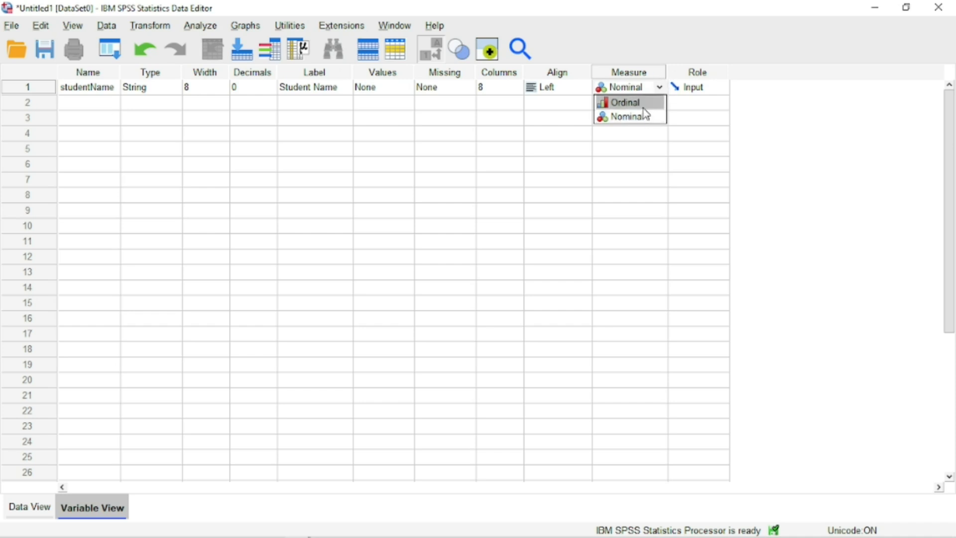
left_click(659, 88)
left_click(660, 89)
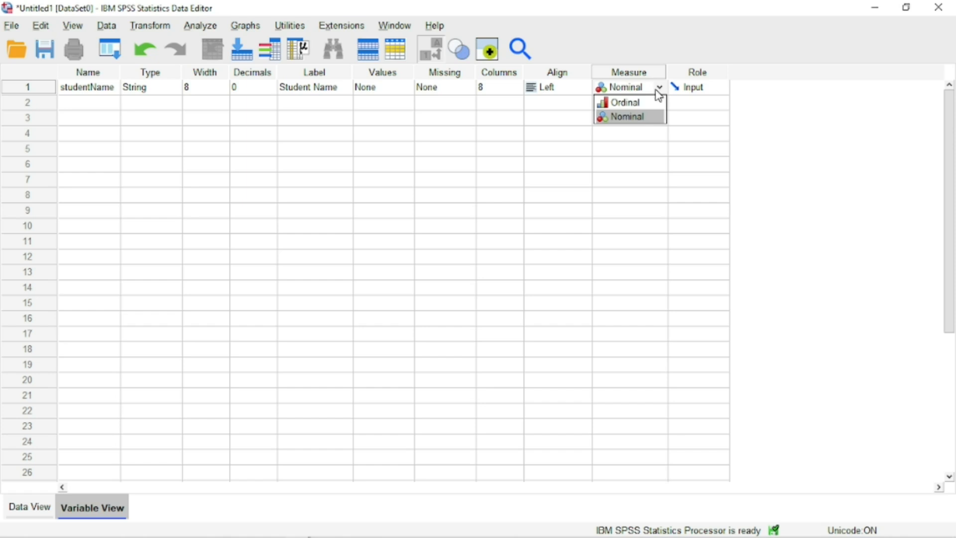
left_click(639, 115)
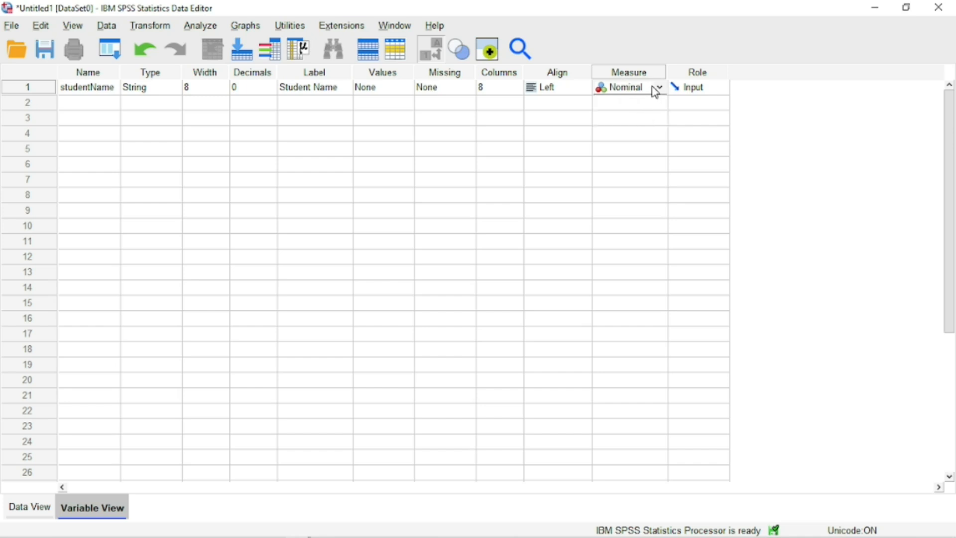
- Add a second variable named gender and type its label 'Gender of Respondent'
left_click(90, 102)
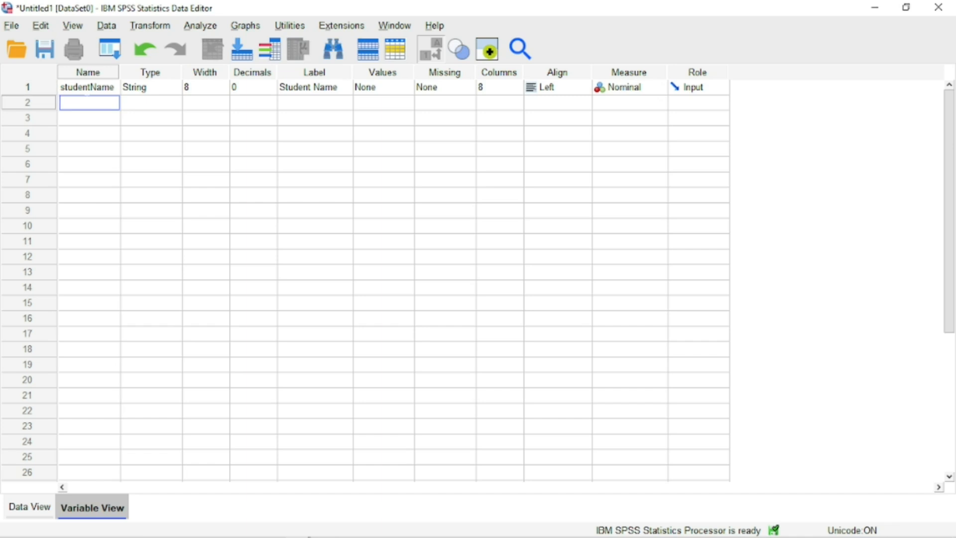
type("Ge")
key("BackSpace")
key("BackSpace")
type("gender")
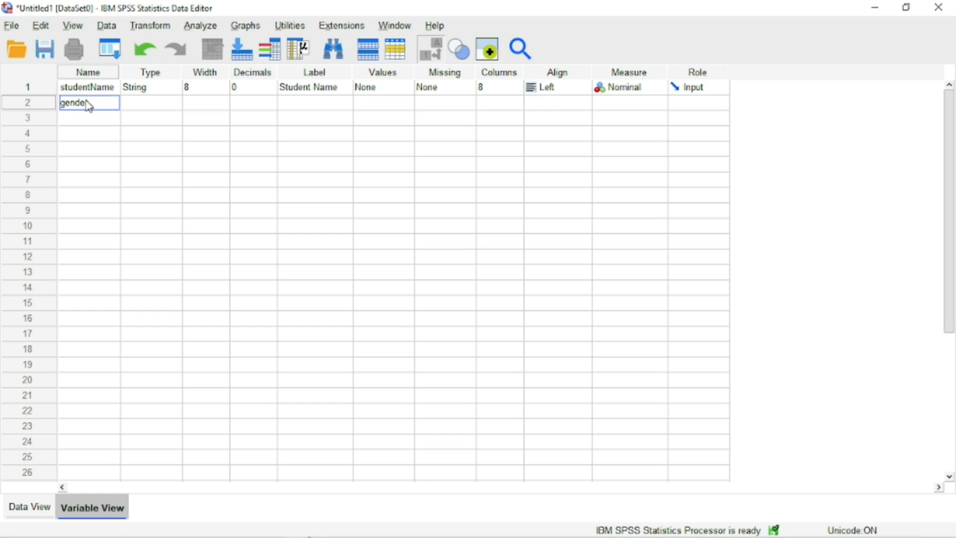
key("Tab")
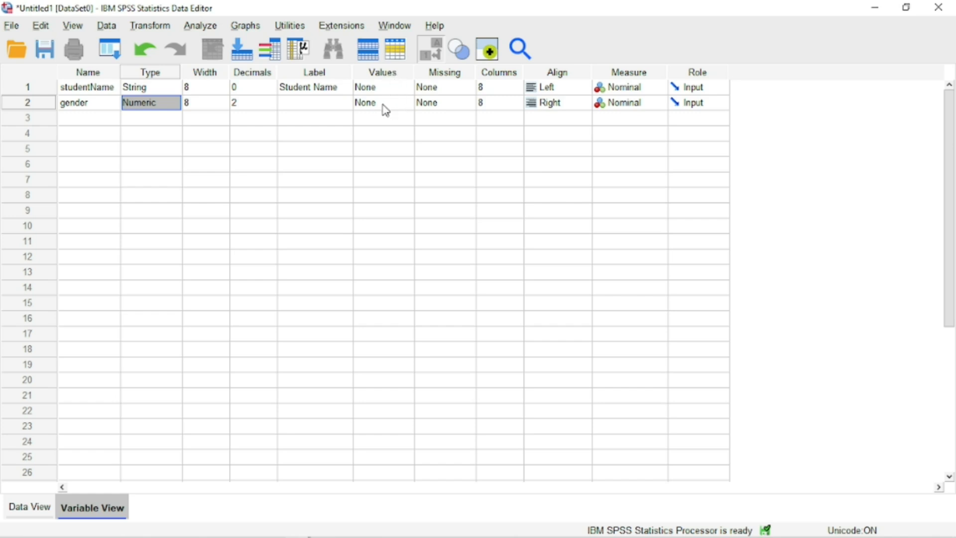
left_click(325, 107)
type("Ge")
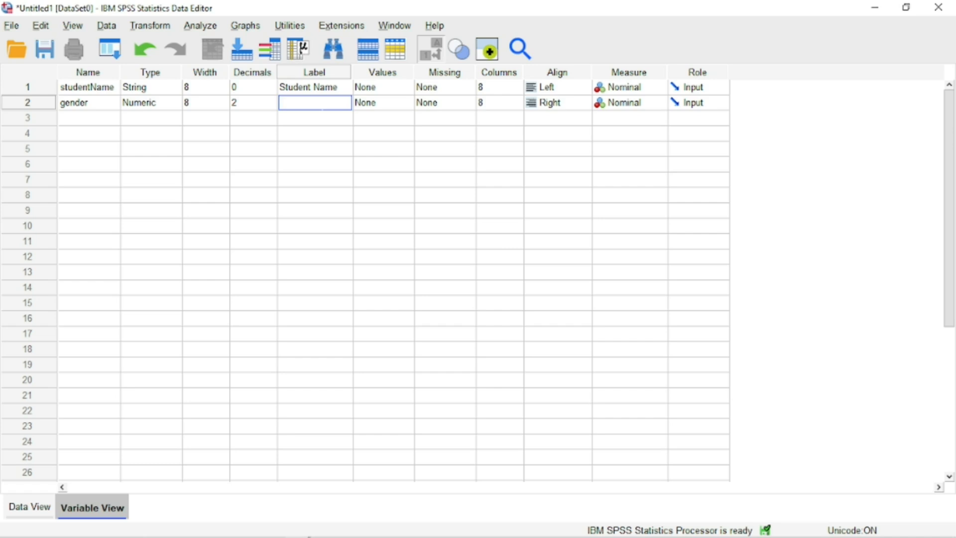
type("nder of Respondent")
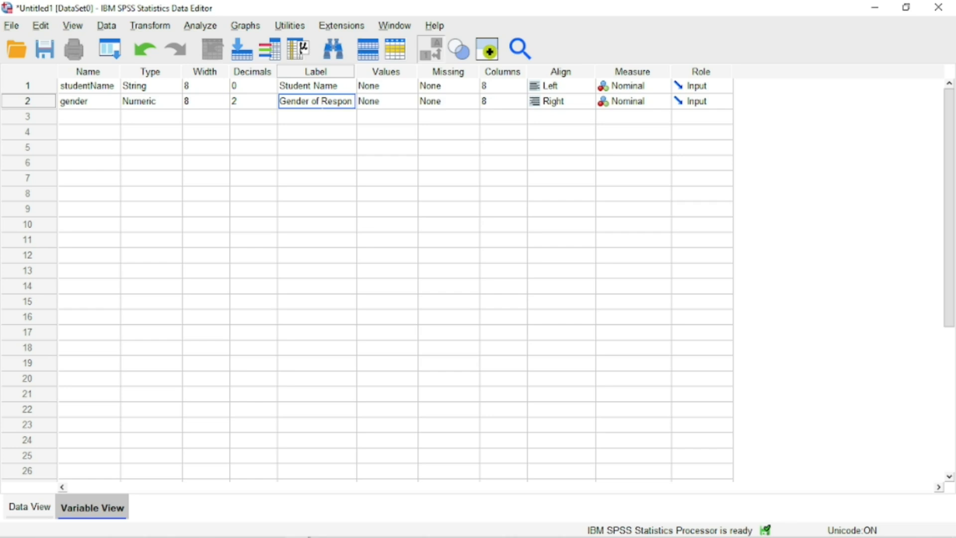
- Open gender's value labels and add 1 = Male
left_click(424, 105)
left_click(425, 105)
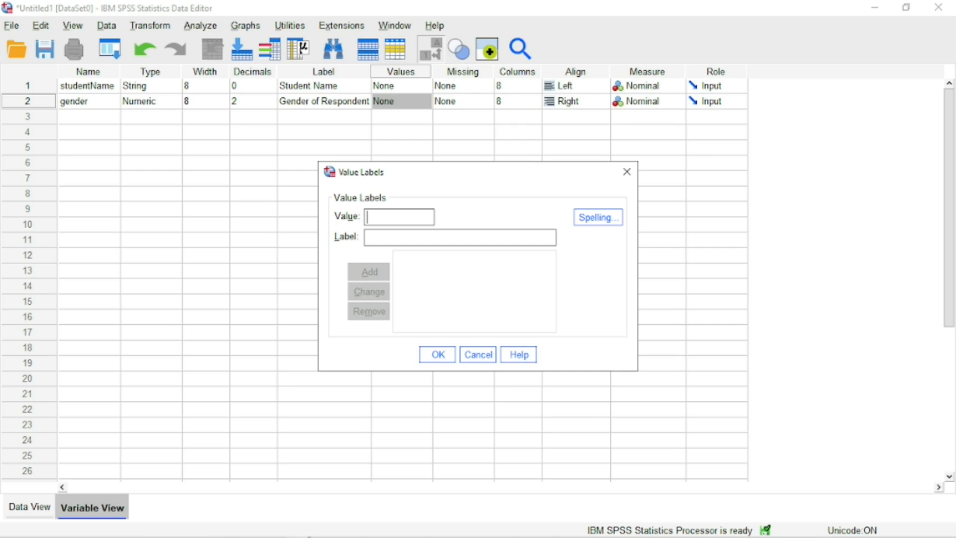
type("1")
key("Tab")
type("ma")
key("BackSpace")
key("BackSpace")
type("Male")
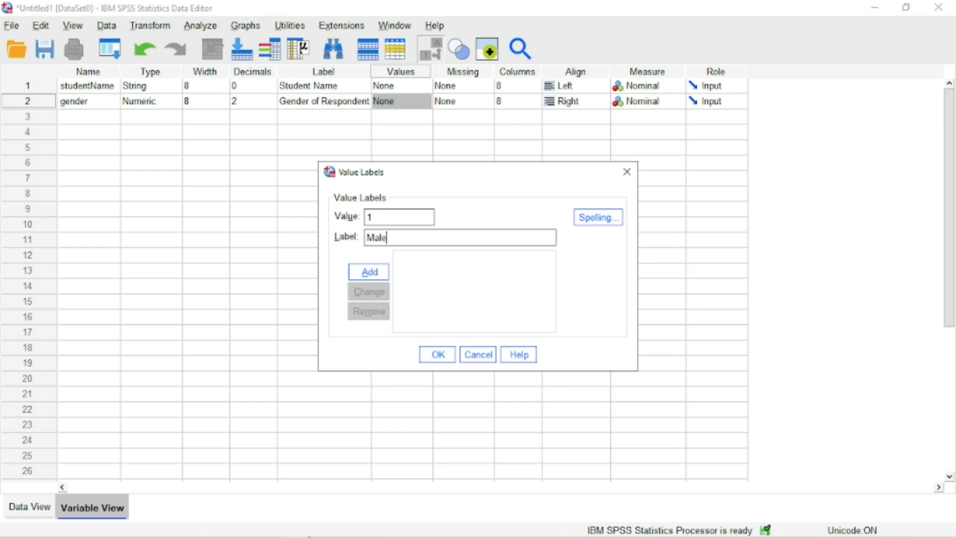
left_click(369, 273)
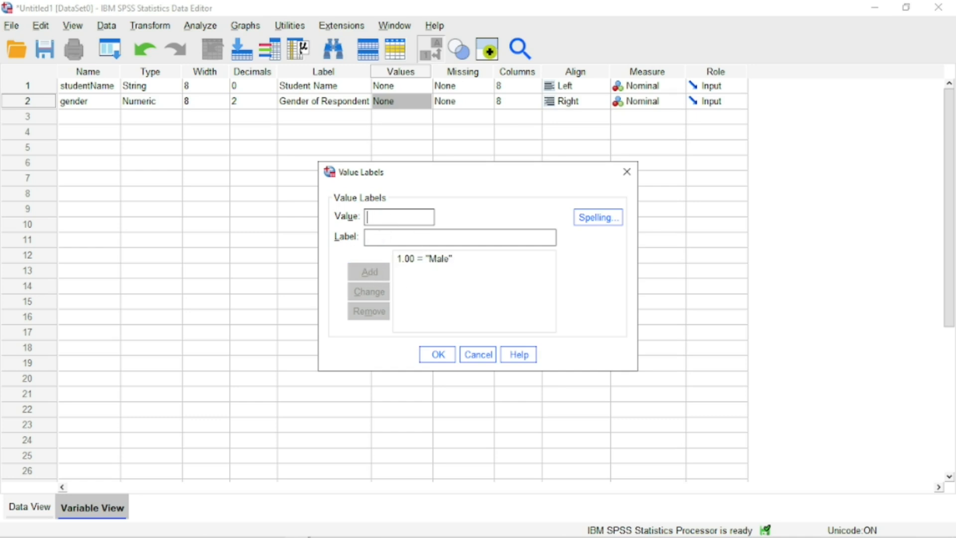
- Add value labels 2 = Female and 3 = Other and confirm the dialog
type("2")
type("Female")
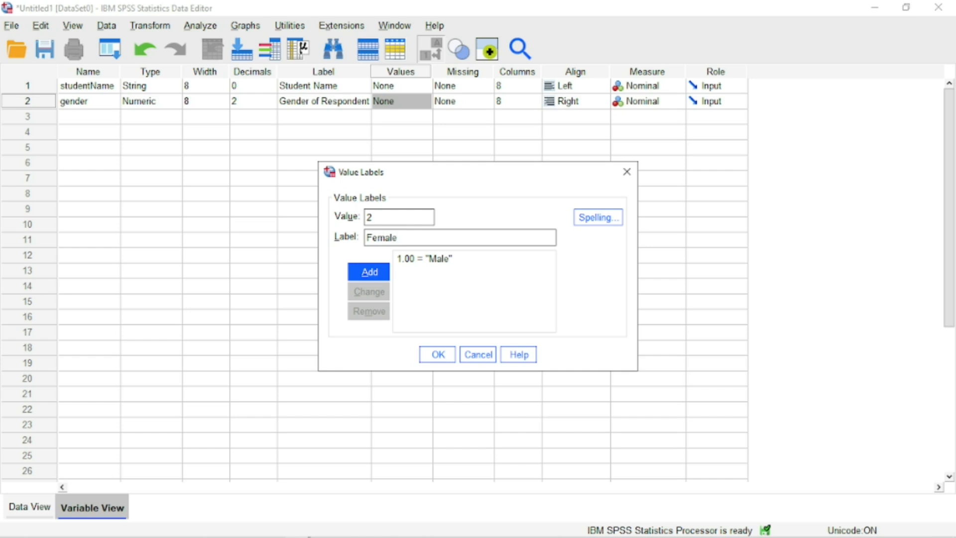
left_click(368, 272)
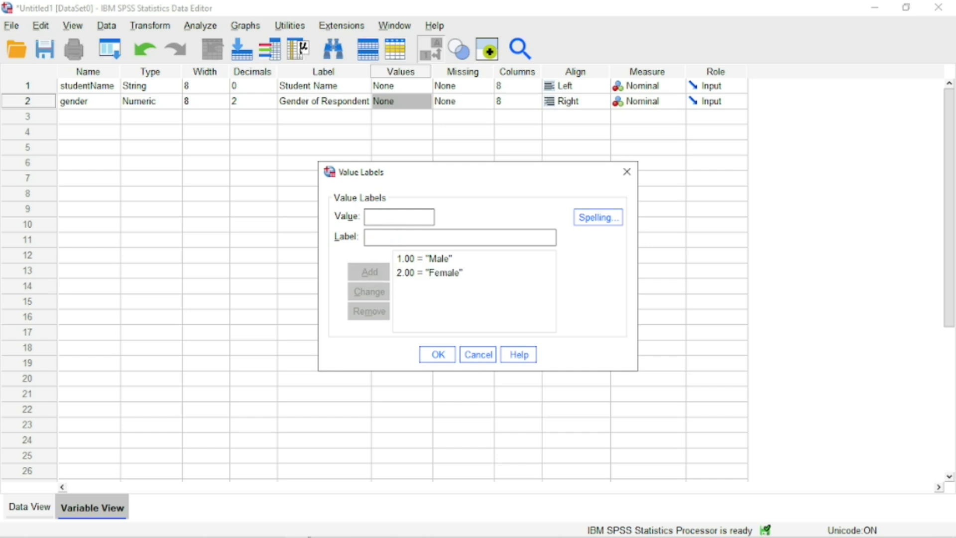
type("3")
left_click(388, 237)
type("O")
key("BackSpace")
type("Other")
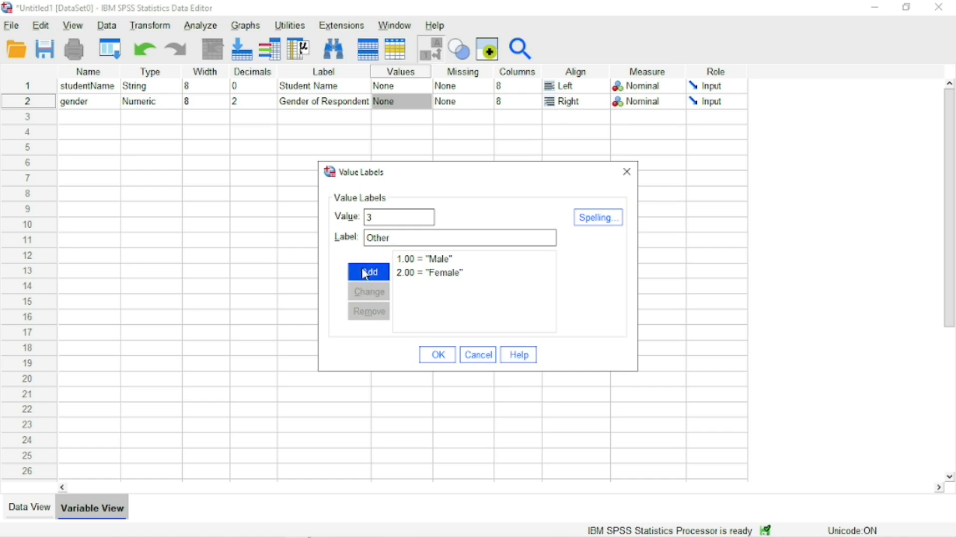
left_click(370, 276)
left_click(438, 355)
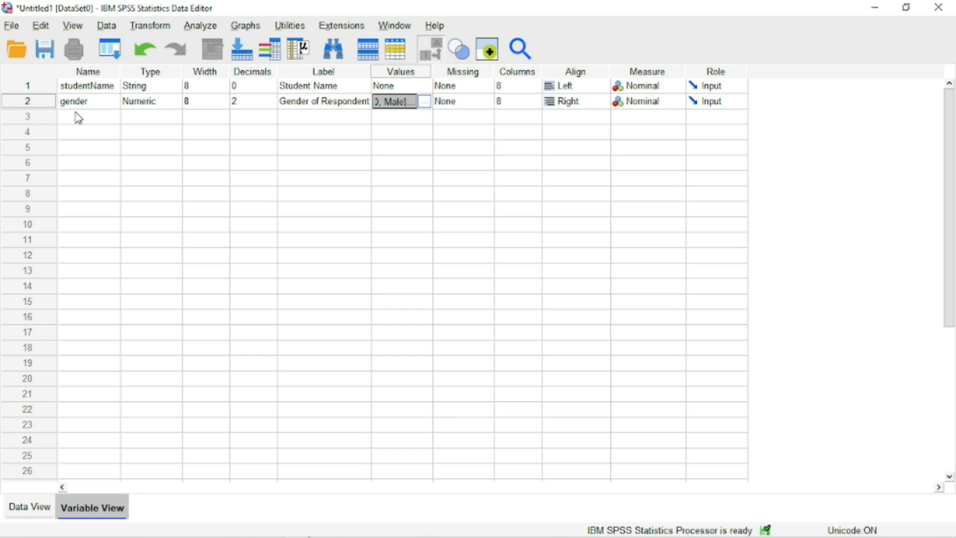
- Keep gender's measure Nominal and add a third variable named age
left_click(658, 105)
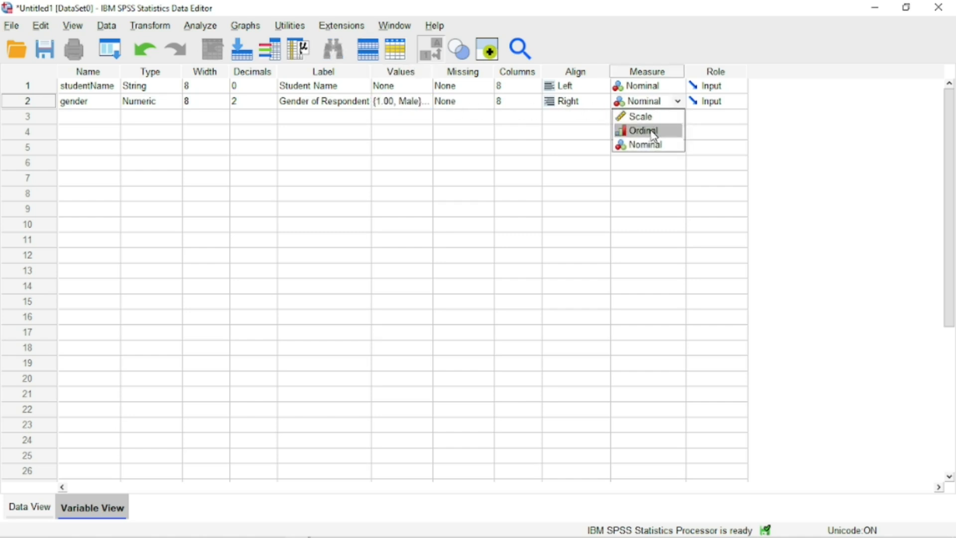
left_click(678, 103)
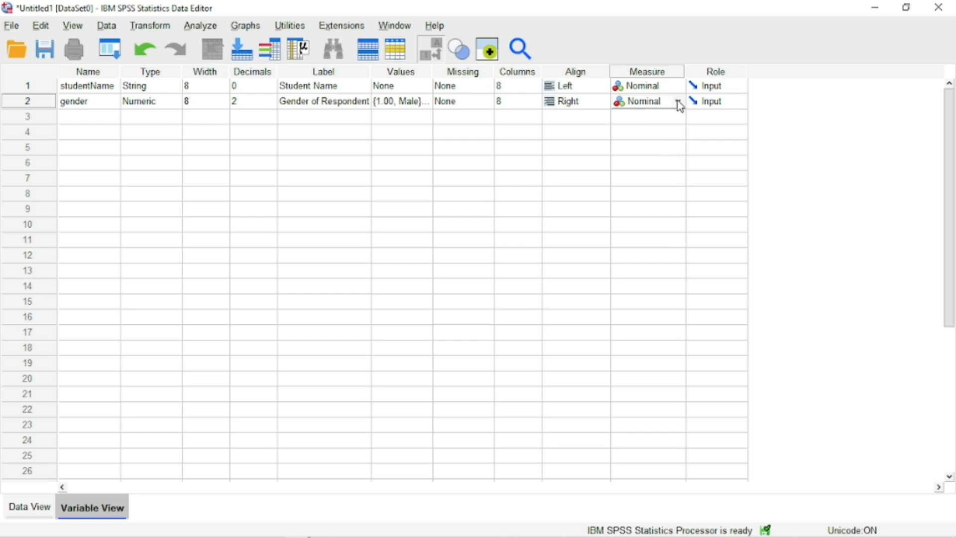
left_click(86, 121)
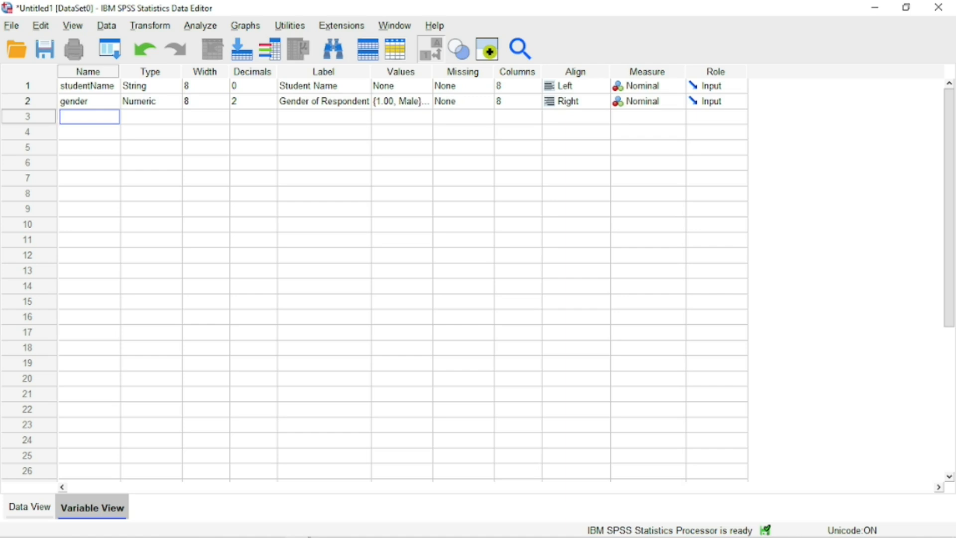
type("age")
key("Tab")
- Set age's measurement level to Nominal and switch to Data View
left_click(172, 118)
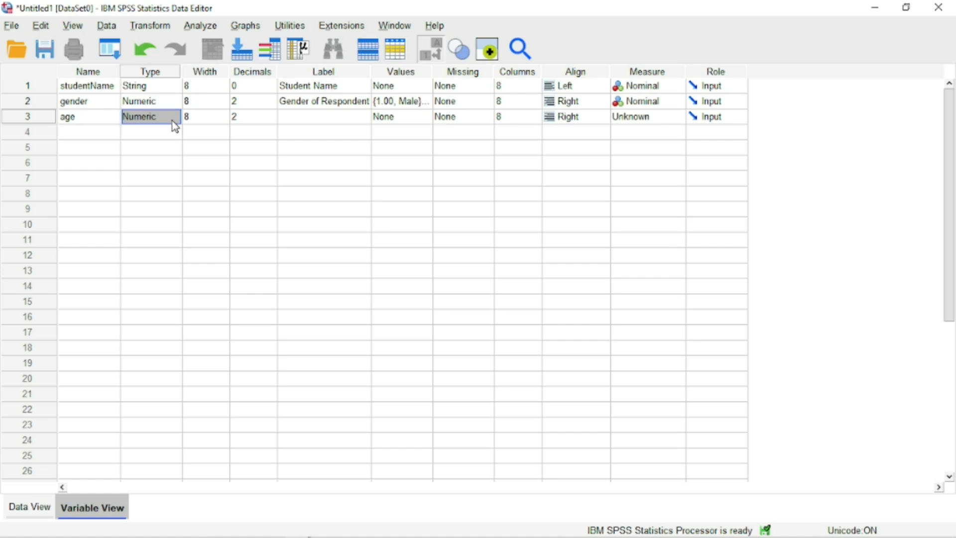
left_click(662, 118)
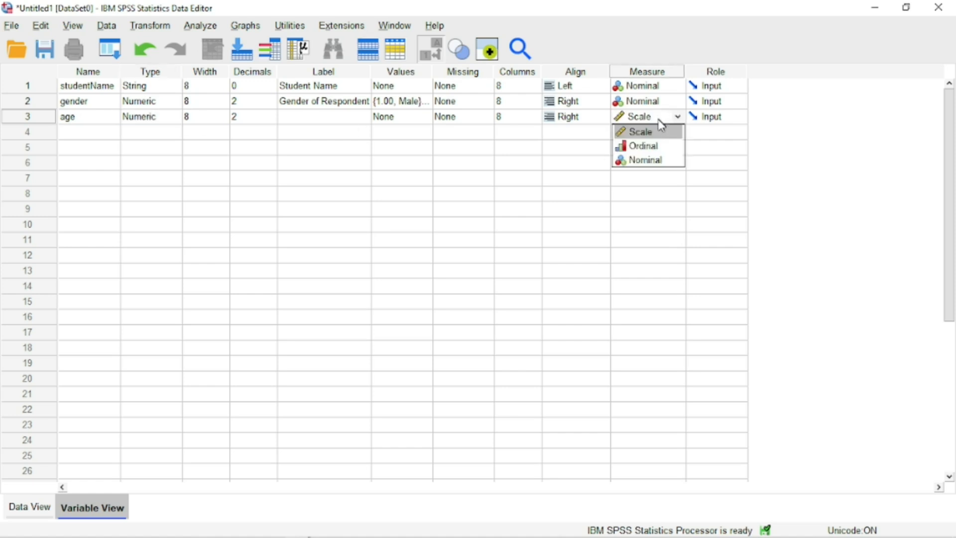
left_click(647, 160)
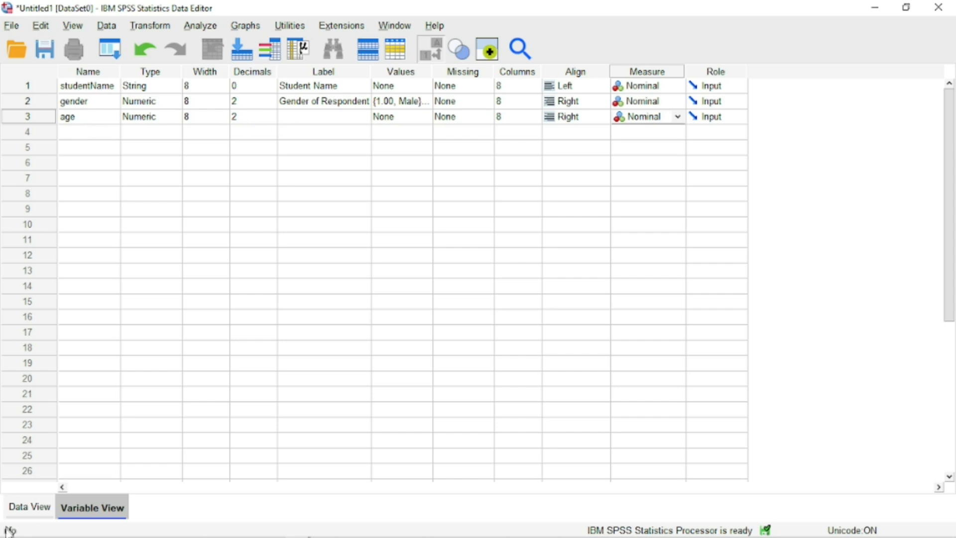
left_click(31, 510)
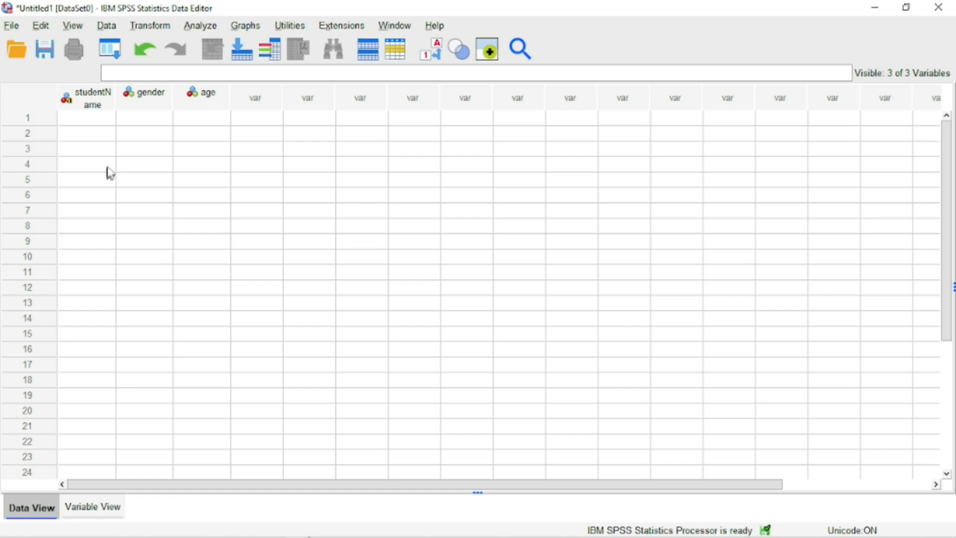
- Type the first student's full name into row 1 of studentName; it gets cut at 8 characters
left_click(94, 122)
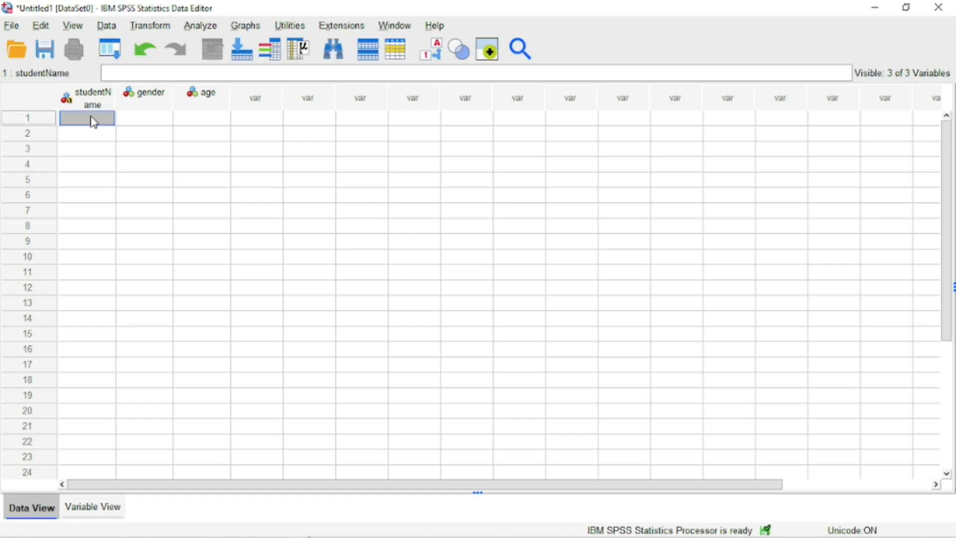
type("John  Smi")
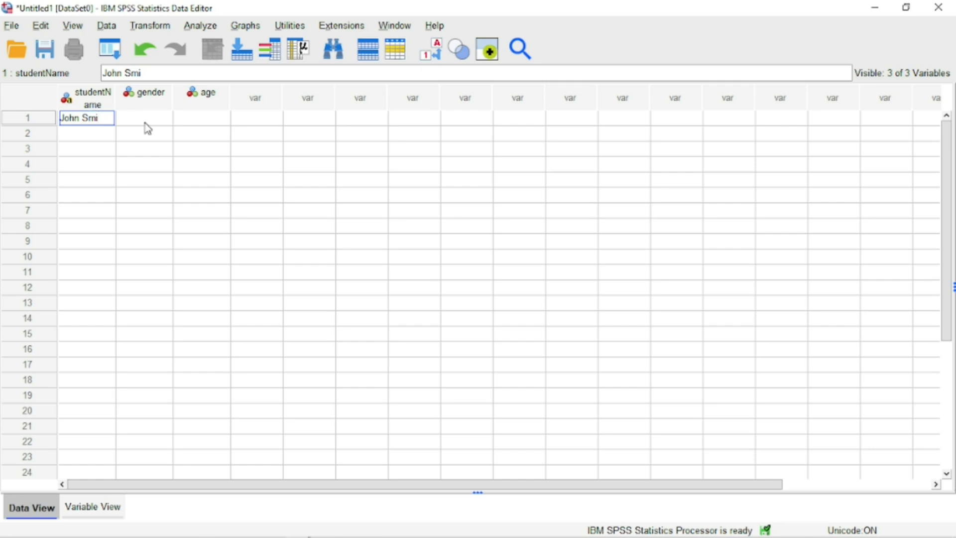
type("t")
key("BackSpace")
- Widen studentName to 25 characters in Variable View and return to Data View
left_click(84, 513)
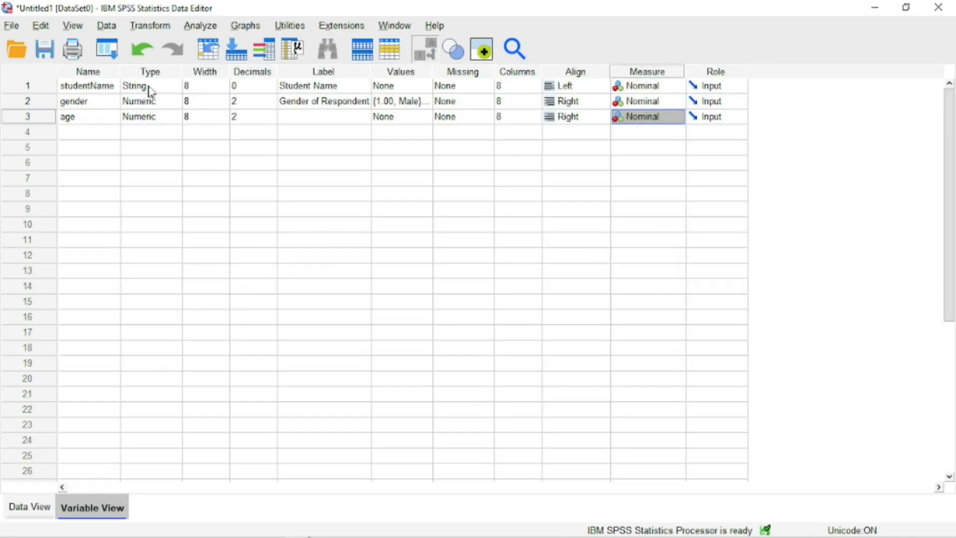
left_click(201, 88)
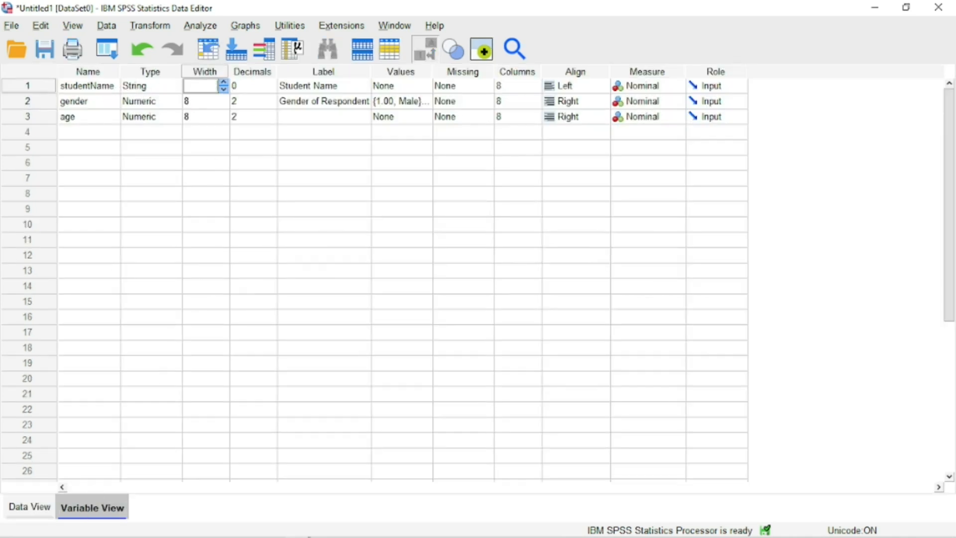
type("25")
left_click(30, 507)
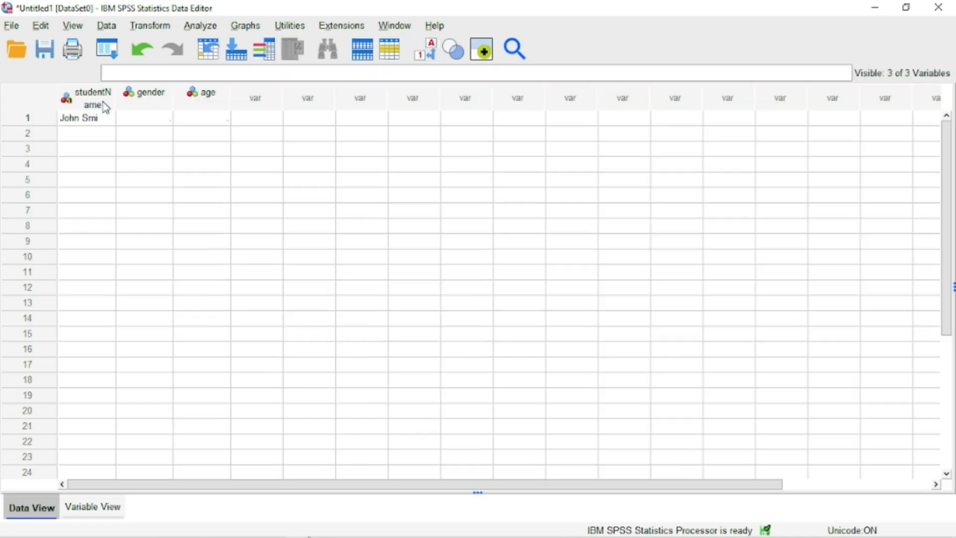
- Re-enter the first student's full name in row 1 of studentName
left_click(100, 120)
type("John Smi")
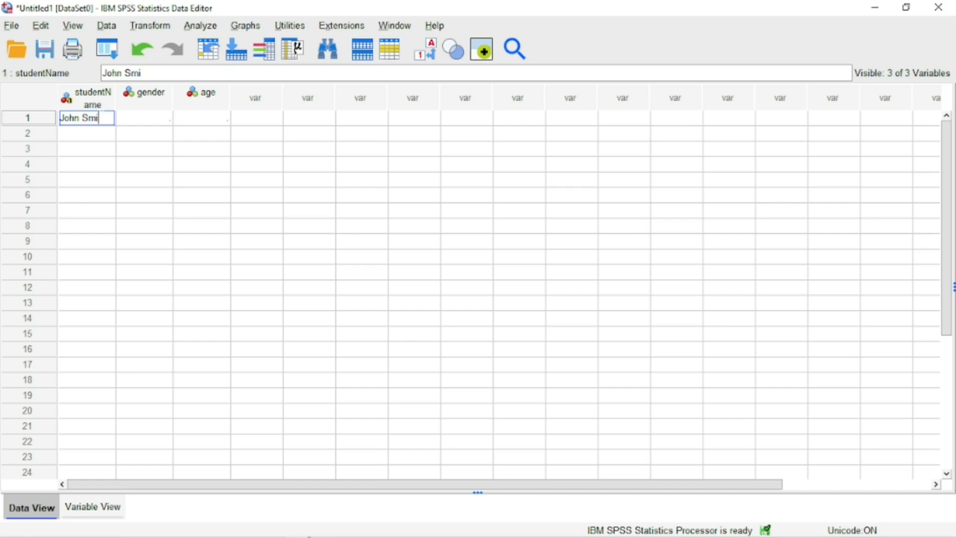
type("th")
key("Tab")
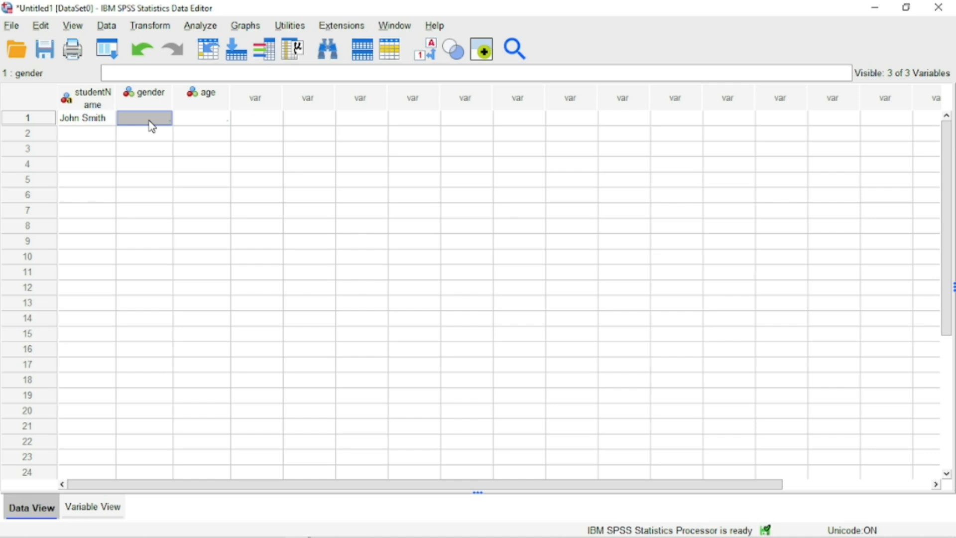
- Enter gender code 1 (Male) and age 32 for the first student in row 1
type("1")
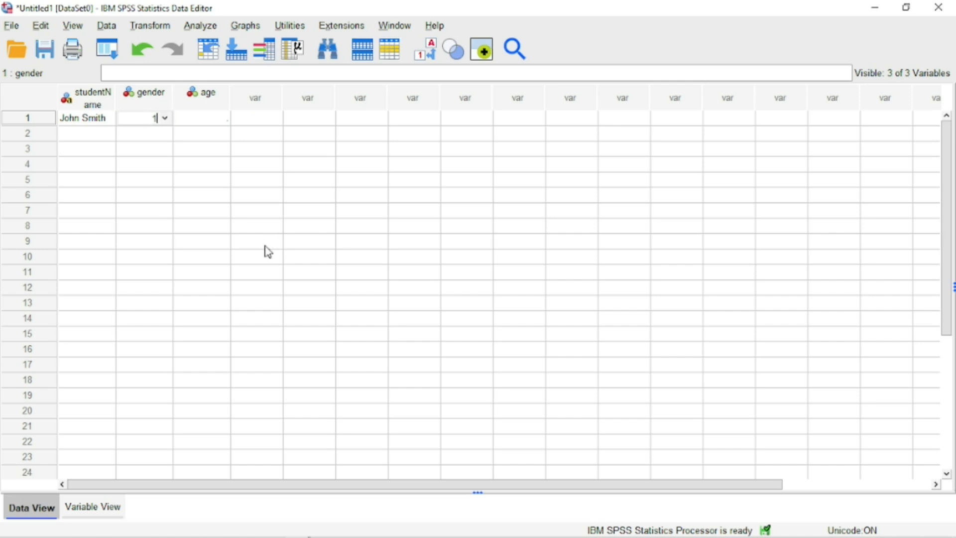
key("Tab")
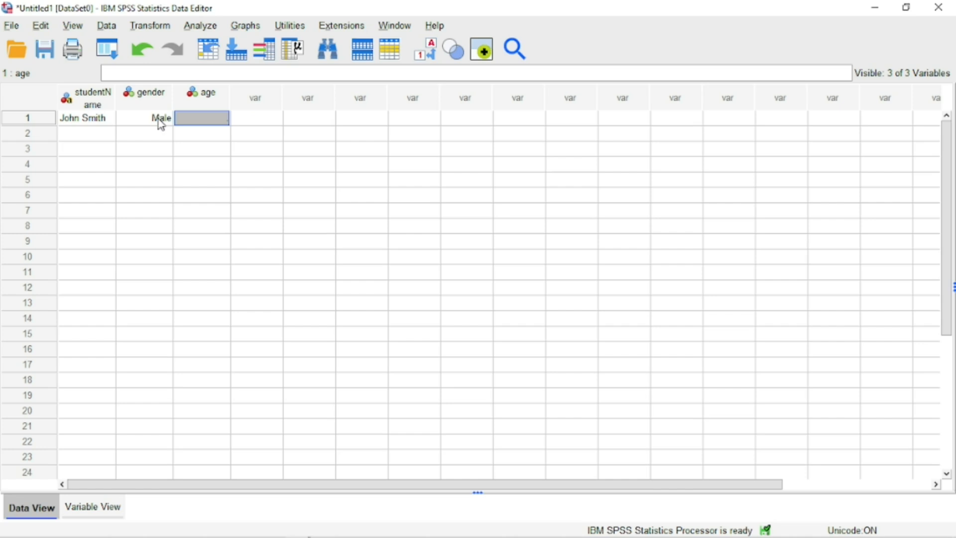
left_click(422, 49)
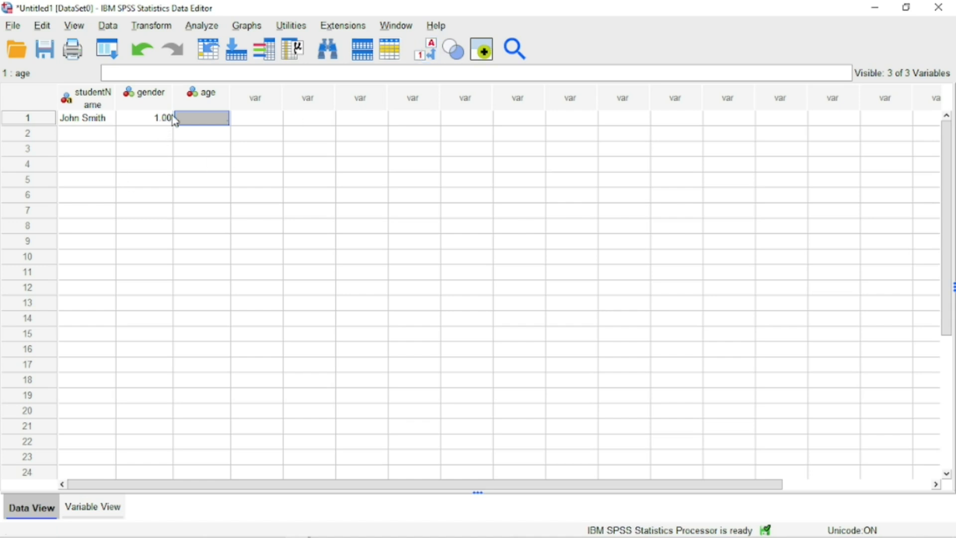
left_click(432, 54)
type("32")
key("Return")
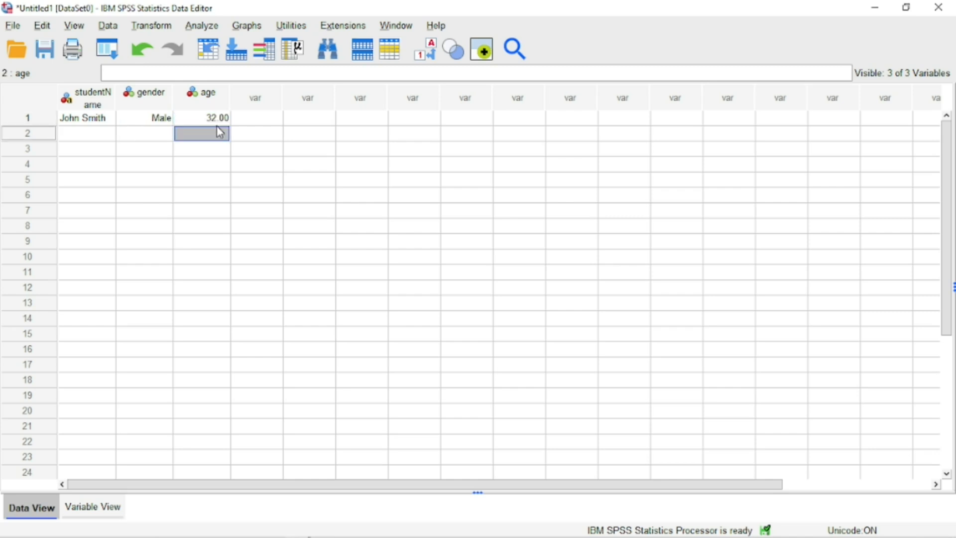
- Fill row 2 with the second student's name, gender code 2 (Female) and age 23
left_click(85, 137)
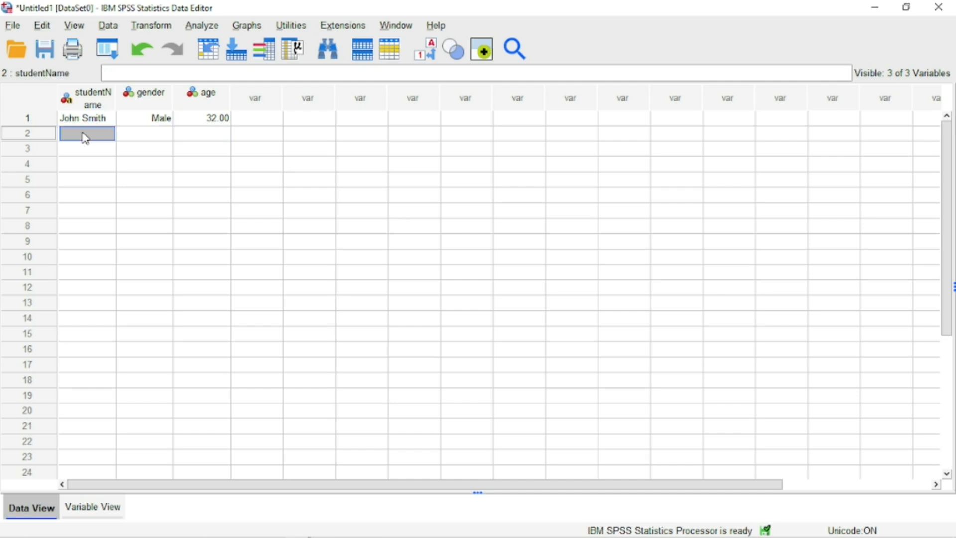
type("Mariam Usman")
key("Tab")
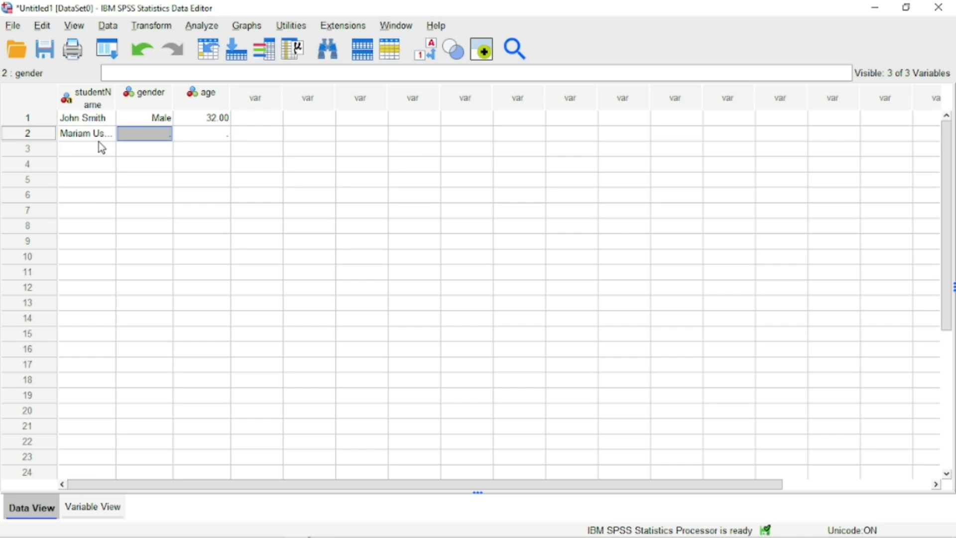
type("2")
key("Tab")
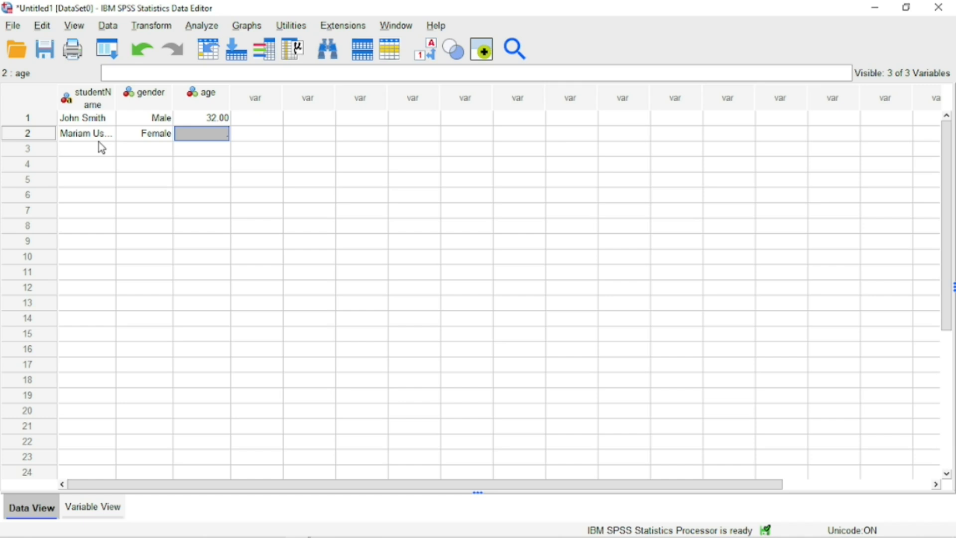
type("23")
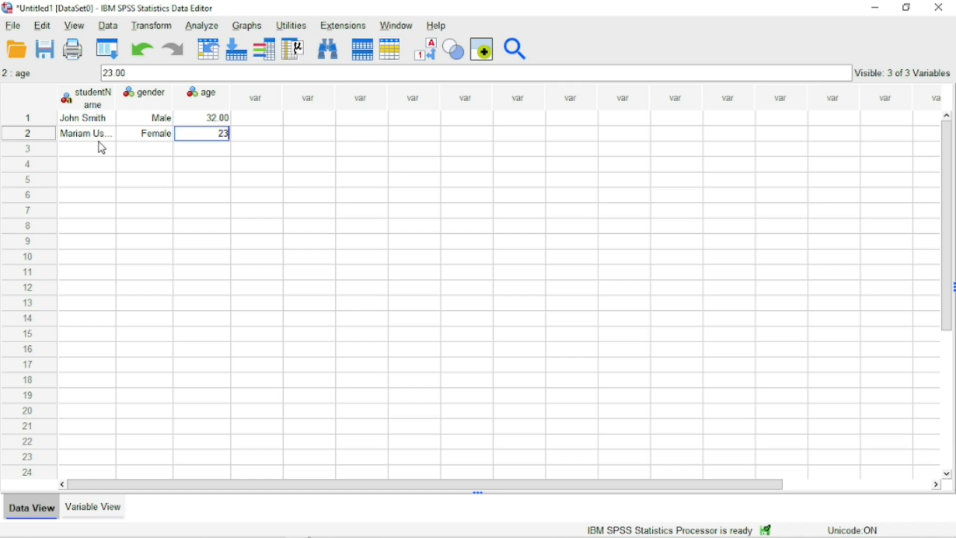
key("Return")
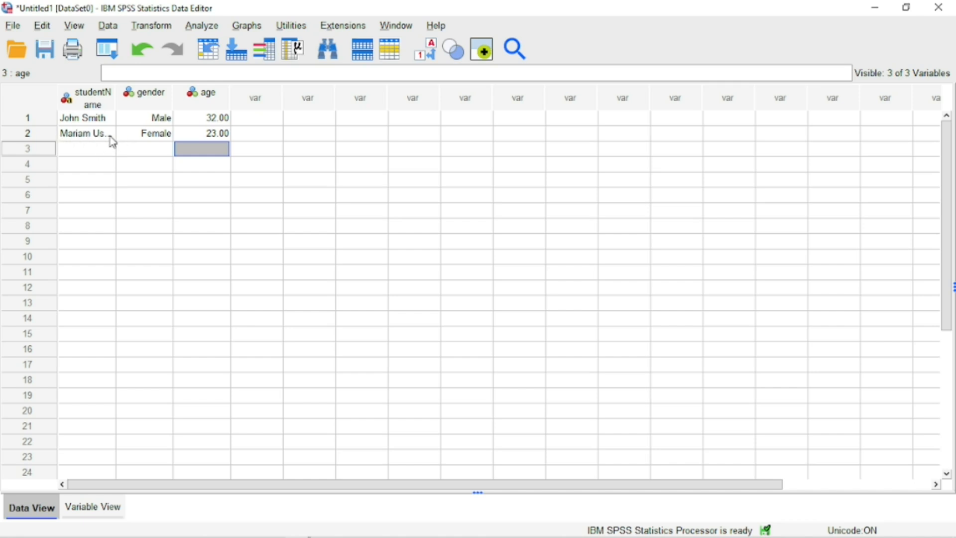
- Widen the studentName column to show full names and select both age cells
mouse_move(114, 96)
left_click_drag(117, 97, 161, 97)
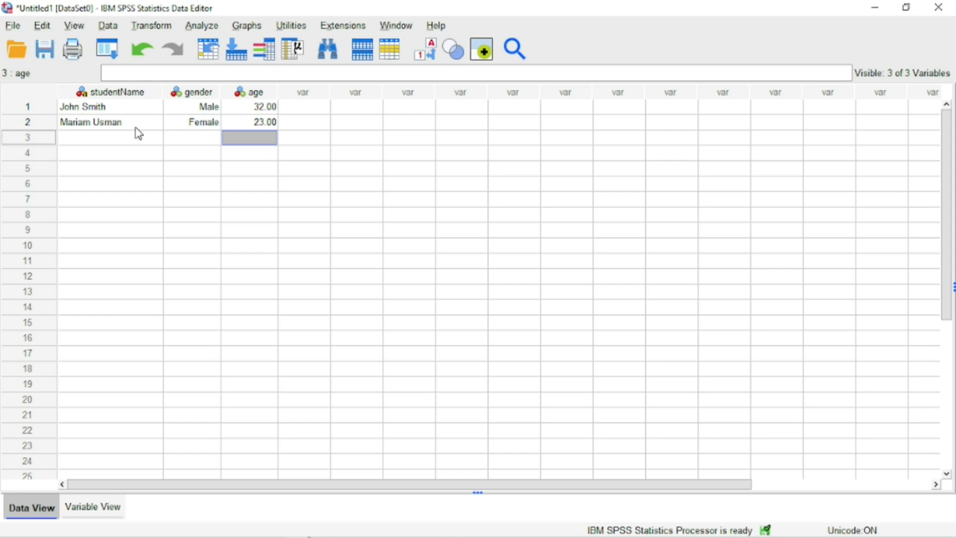
left_click_drag(269, 106, 269, 132)
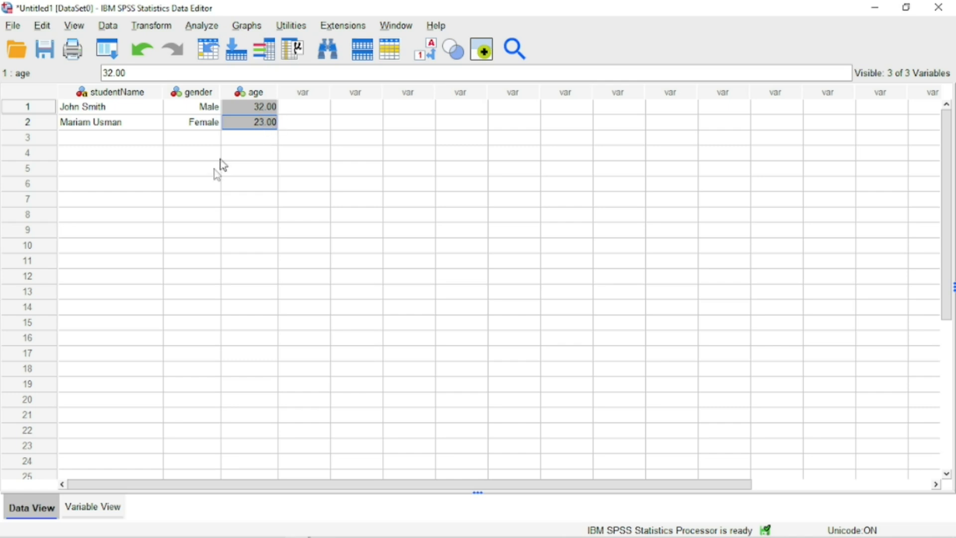
- Reduce the age variable's decimals from 2 to 0 so ages read 32 and 23
left_click(92, 507)
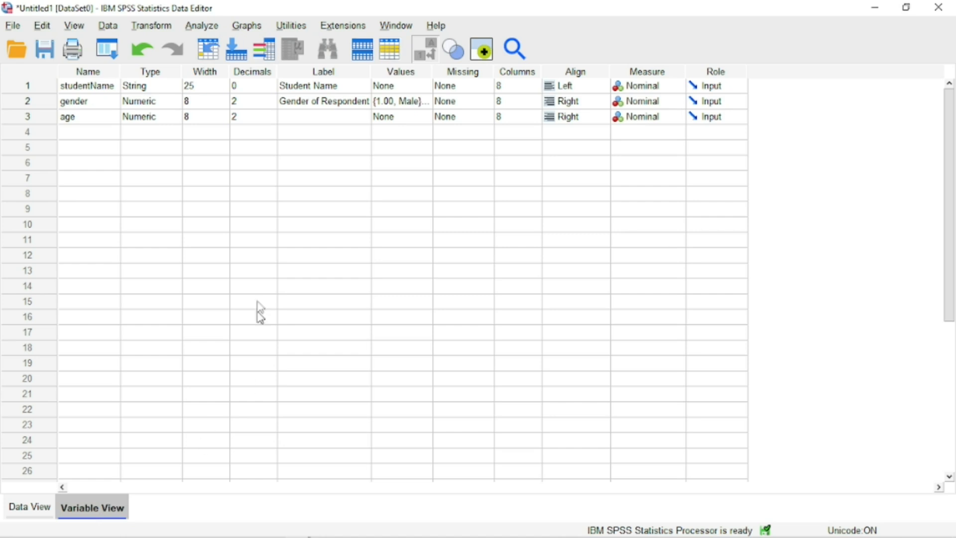
left_click(259, 120)
left_click(272, 120)
left_click(272, 120)
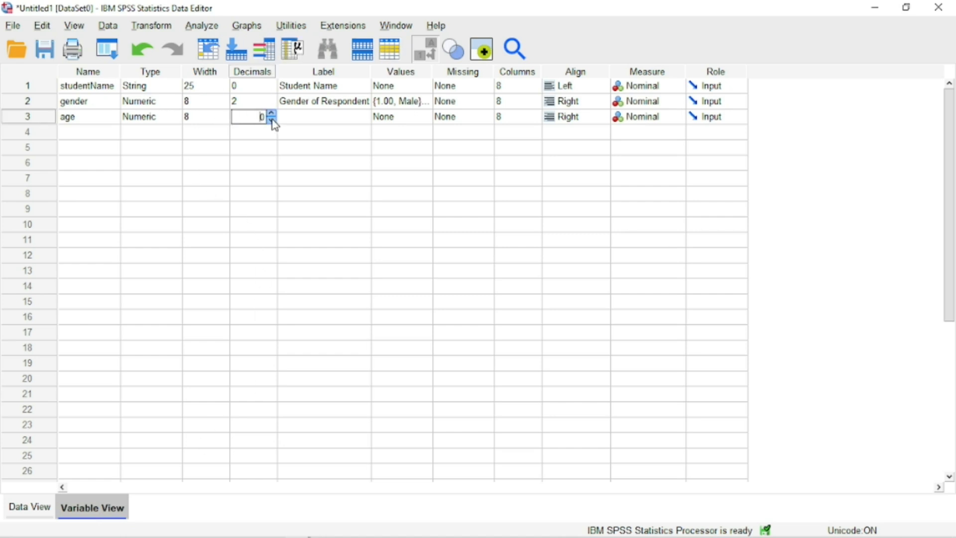
left_click(45, 510)
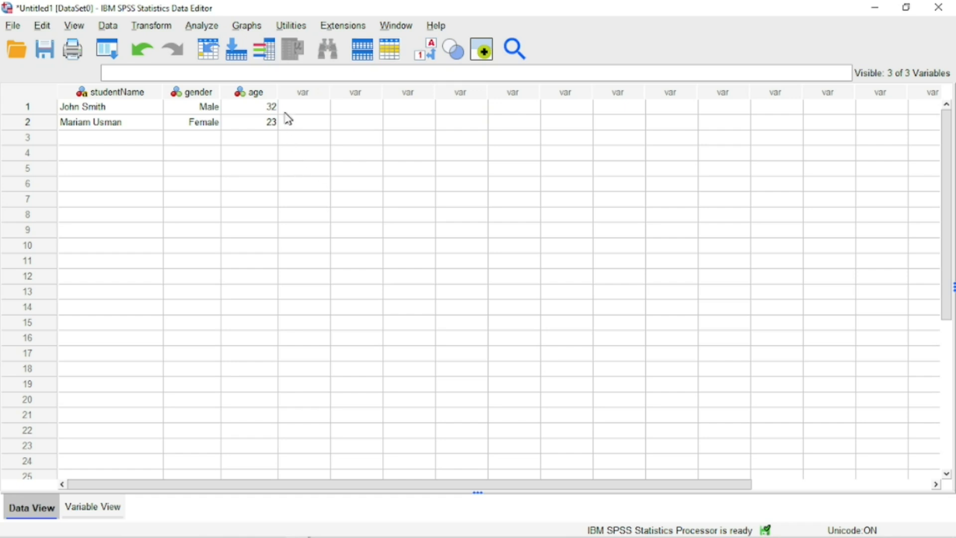
left_click_drag(273, 113, 268, 129)
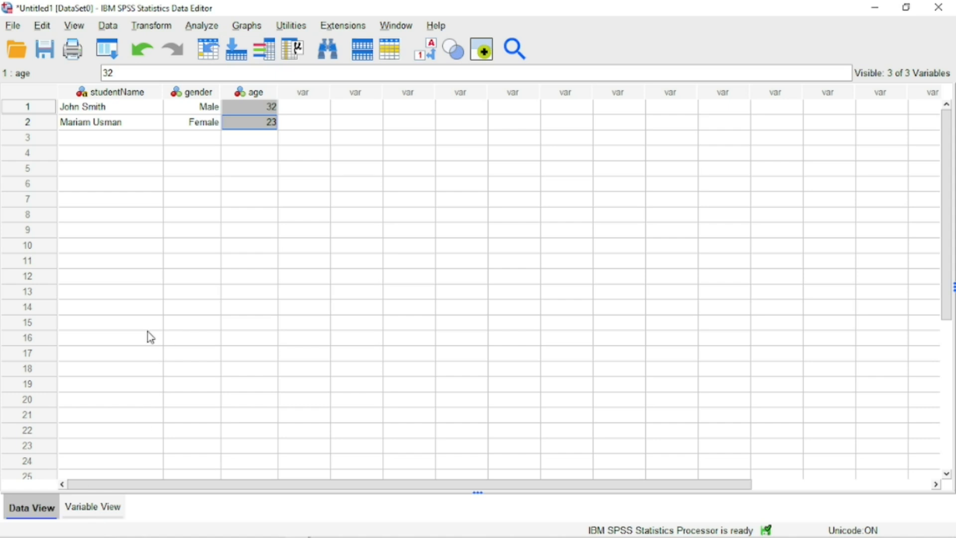
left_click(92, 507)
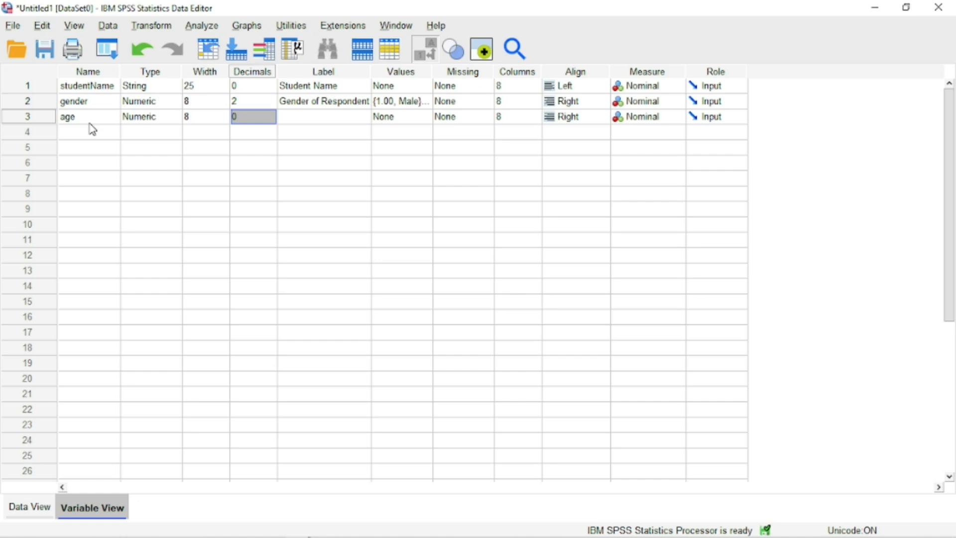
left_click(42, 507)
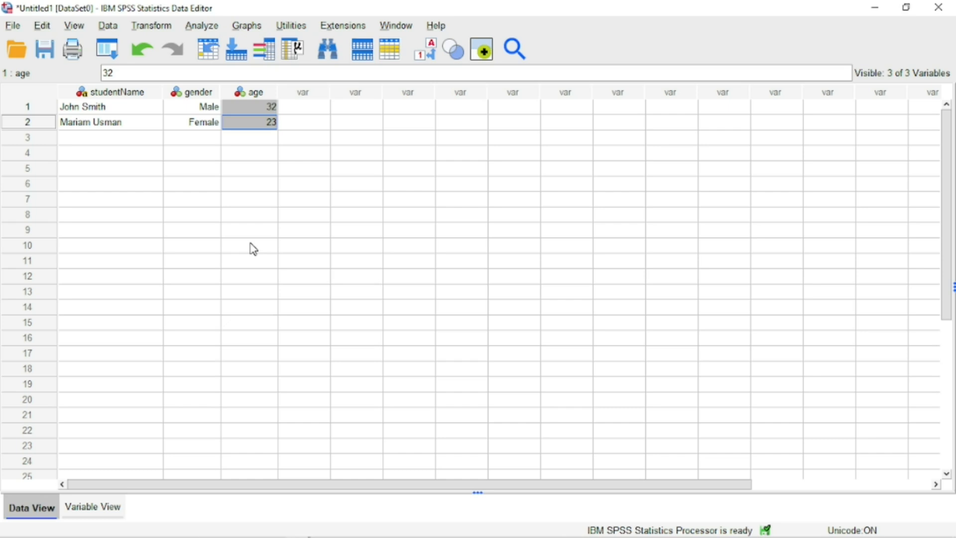
- From File > Save As, create a new ASSON folder in Documents and open it
left_click(14, 27)
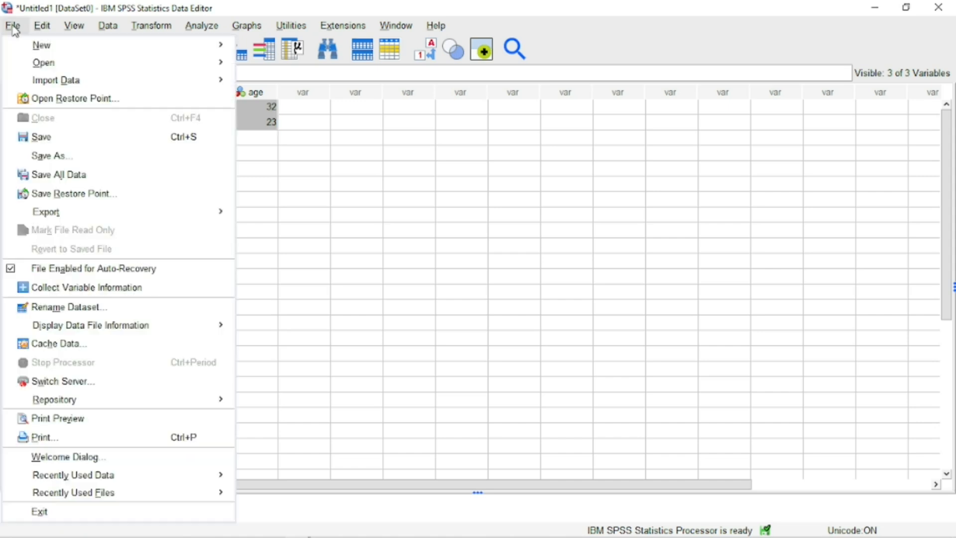
left_click(59, 142)
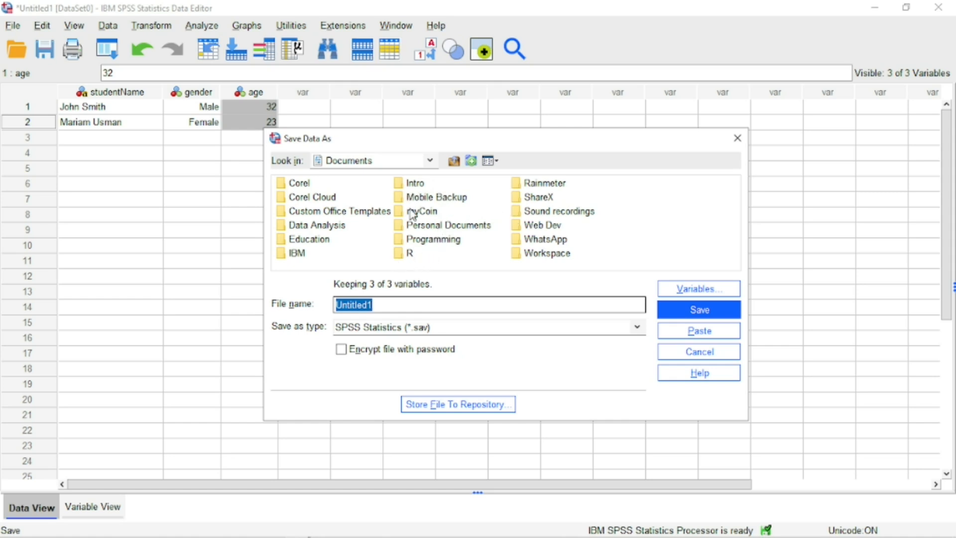
left_click(626, 247)
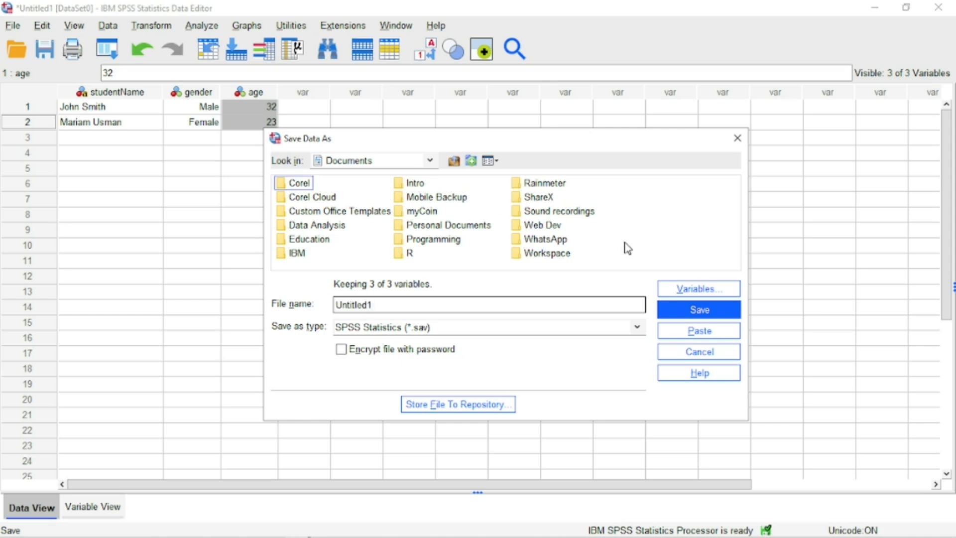
right_click(601, 233)
left_click(646, 280)
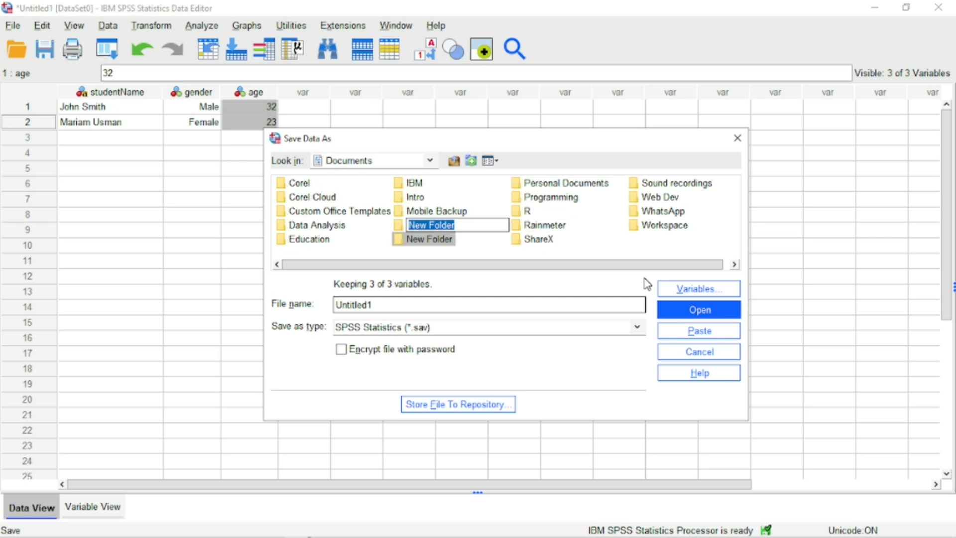
type("ASSON")
key("Return")
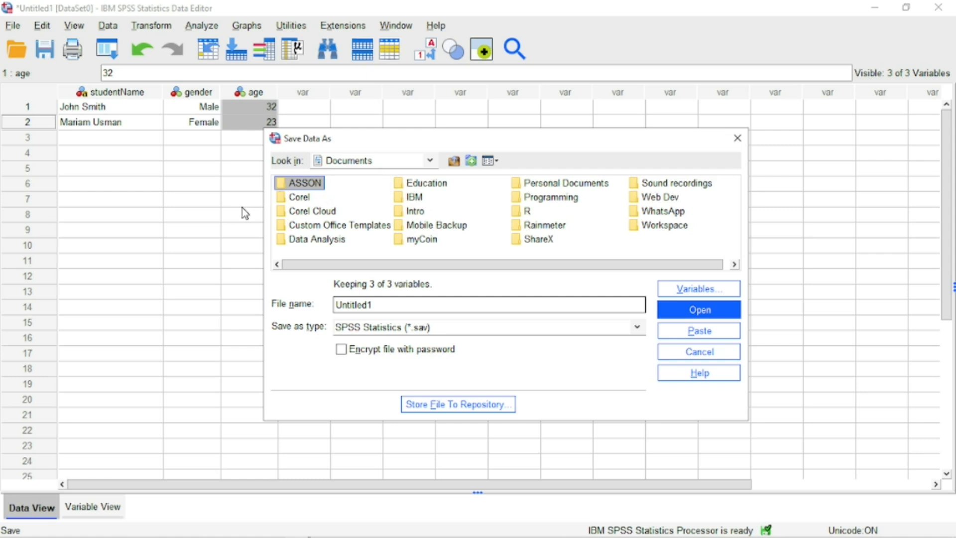
double_click(305, 186)
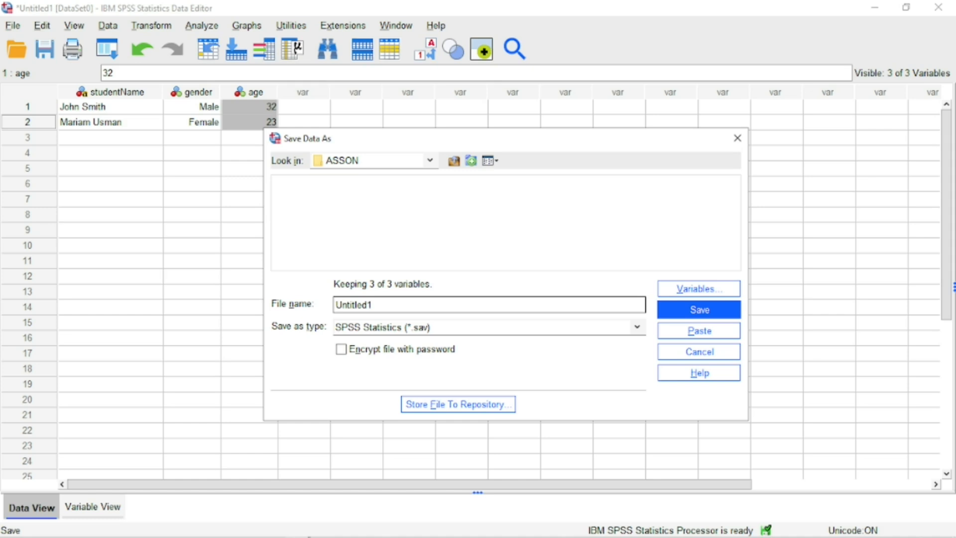
- Save the dataset unencrypted as '01 Dateset.sav' in the ASSON folder
left_click_drag(374, 305, 335, 305)
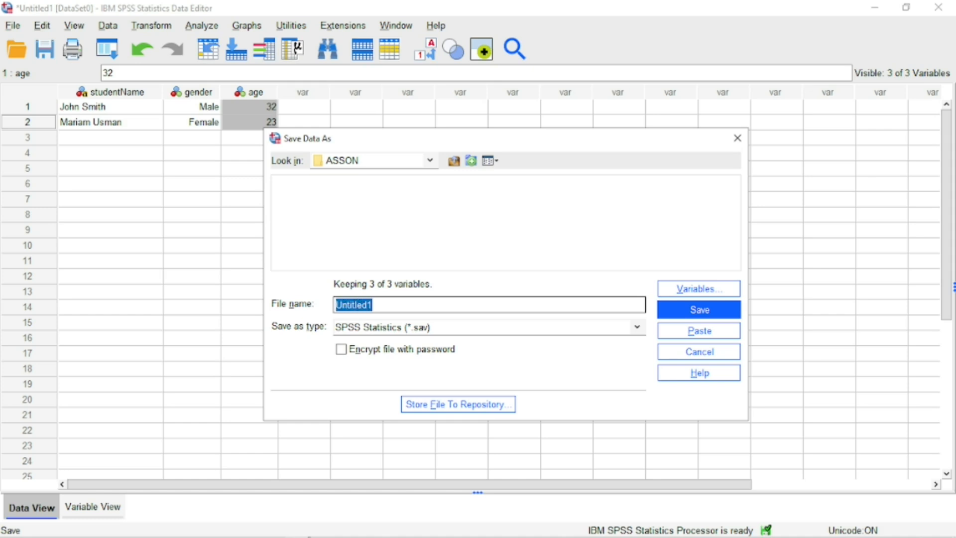
type("08")
key("BackSpace")
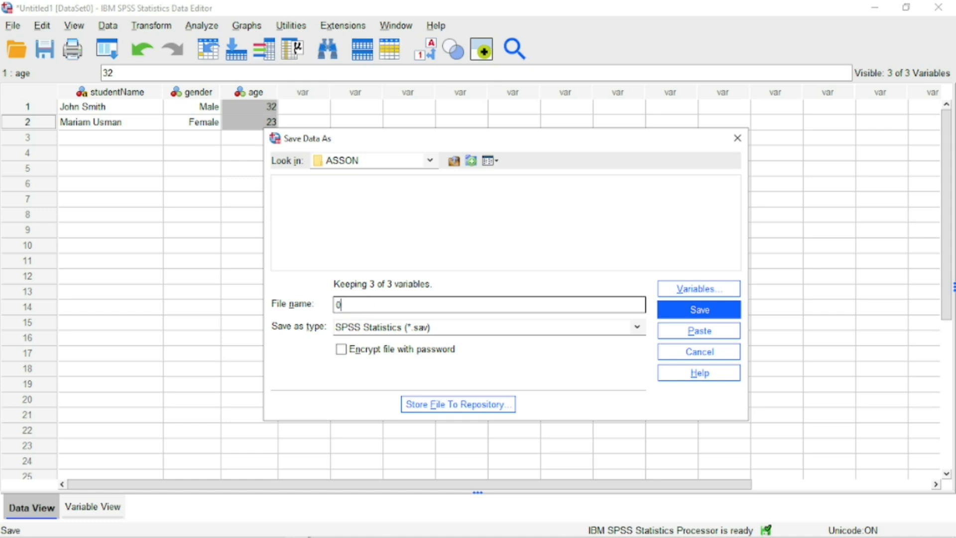
type("1 dataset")
key("BackSpace")
key("BackSpace")
key("BackSpace")
key("BackSpace")
key("BackSpace")
key("BackSpace")
key("BackSpace")
type("Dateser")
key("BackSpace")
type("t")
left_click(342, 350)
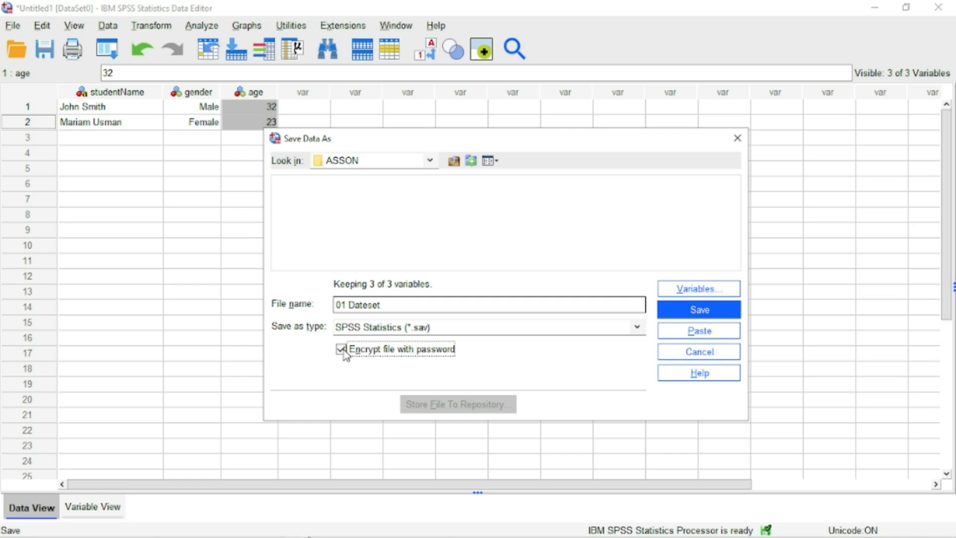
left_click(341, 351)
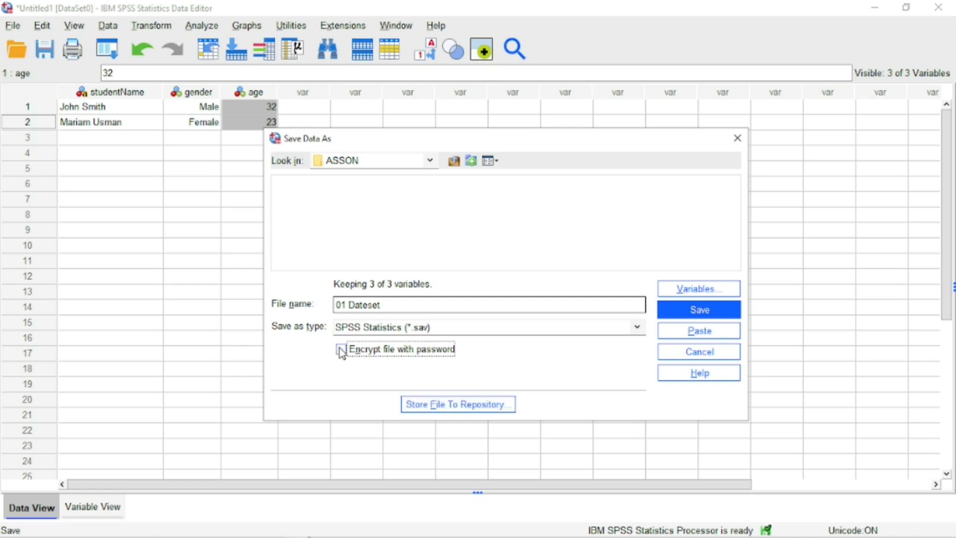
left_click(684, 314)
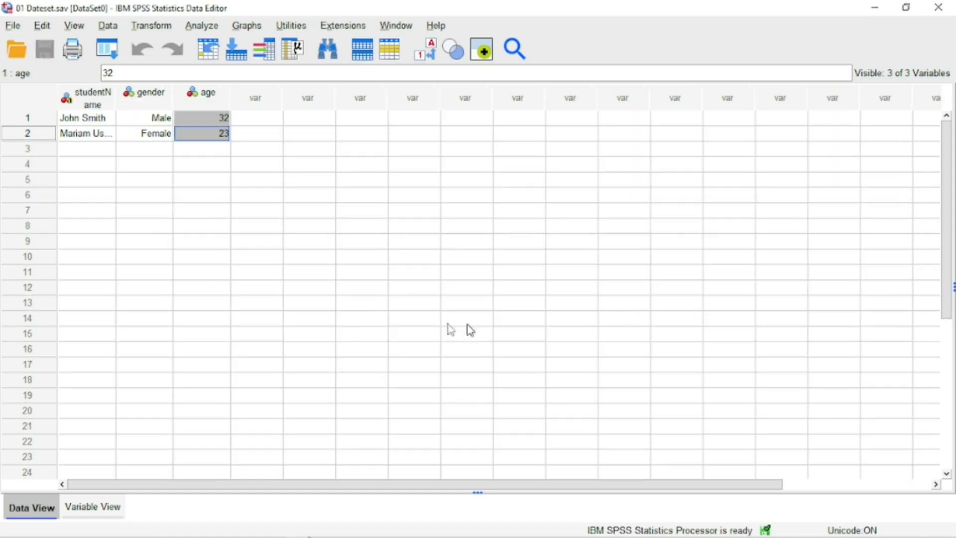